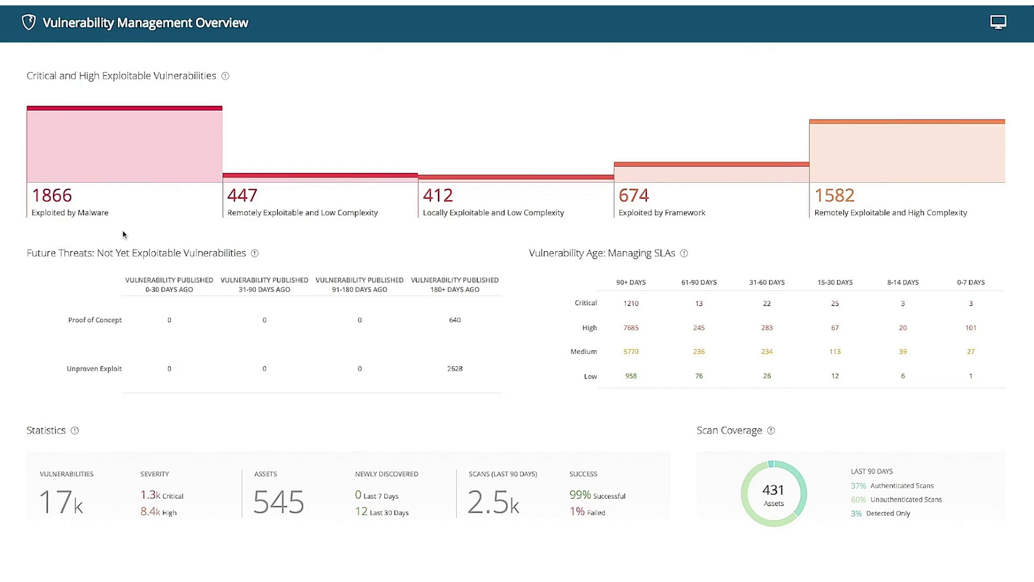
Step: Open the Critical-severity by-plugin vulnerability list, showing 1276 vulnerabilities
mouse_move(293, 207)
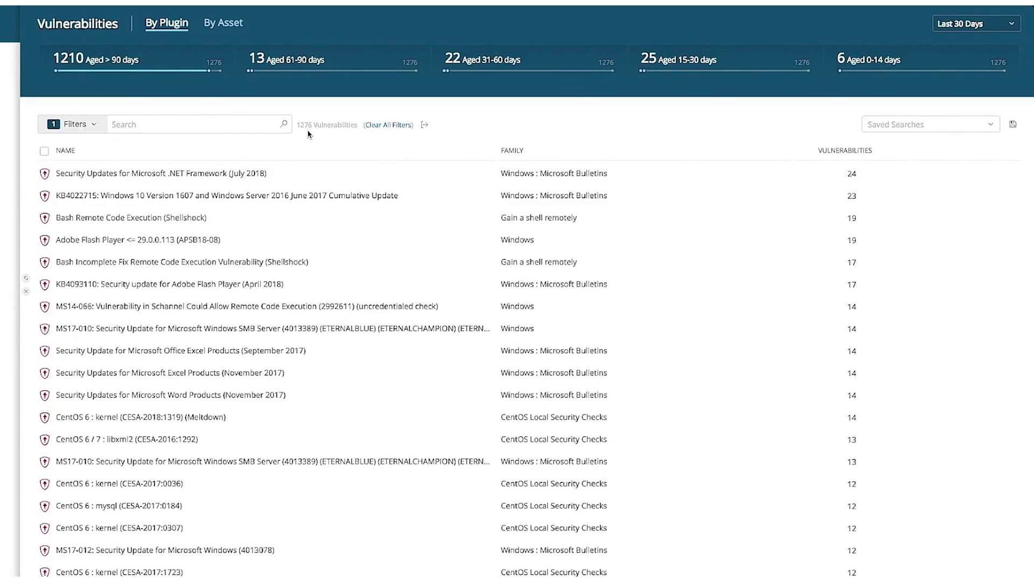
Step: Add an In The News filter to the Critical vulnerability list
click(75, 124)
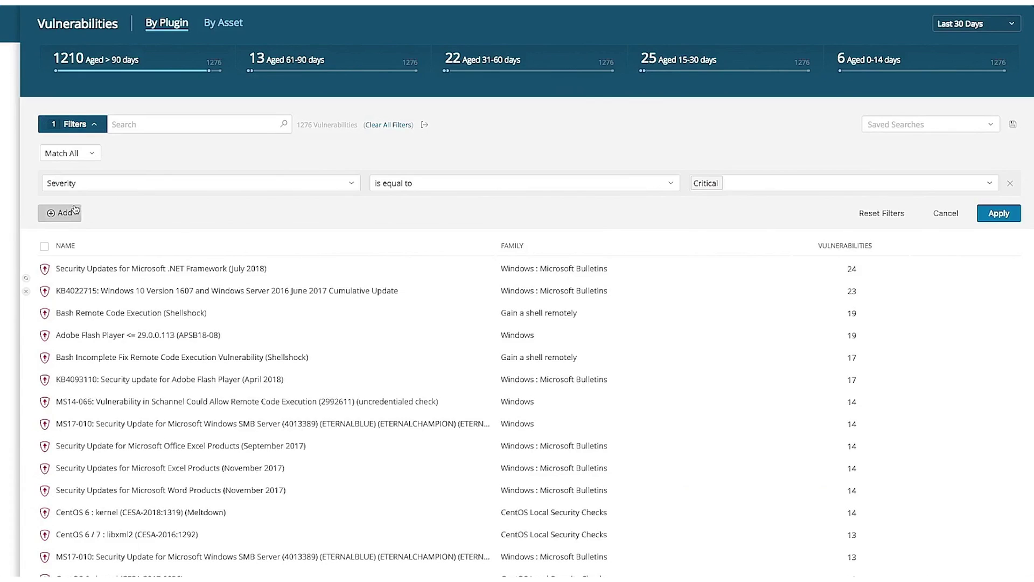
click(67, 214)
click(96, 220)
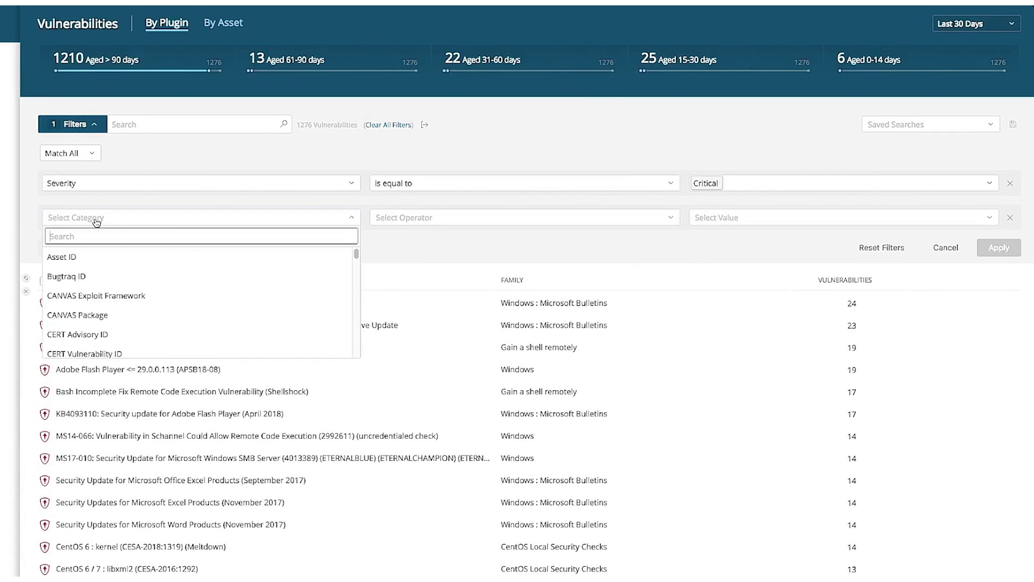
text(In)
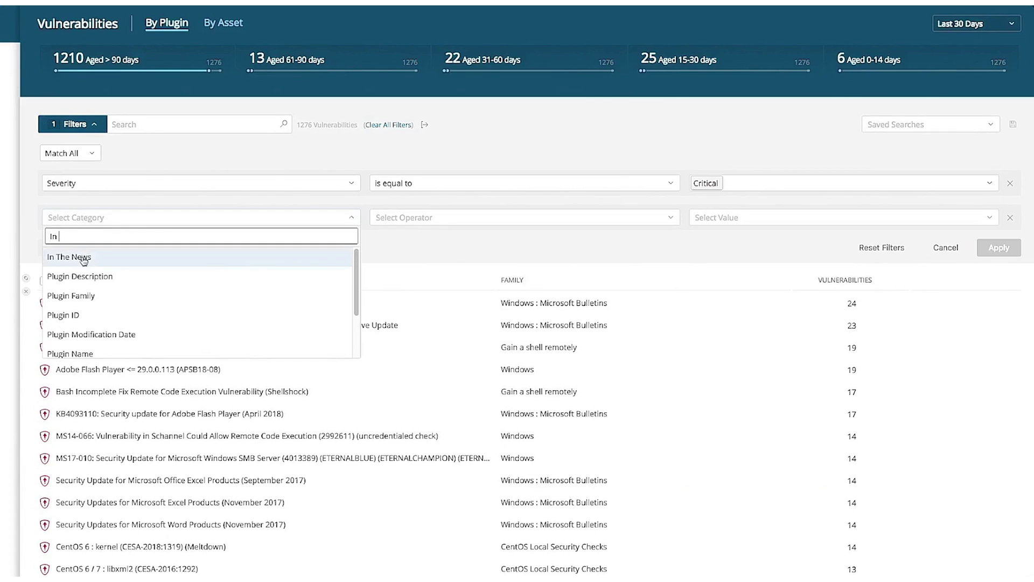
click(84, 257)
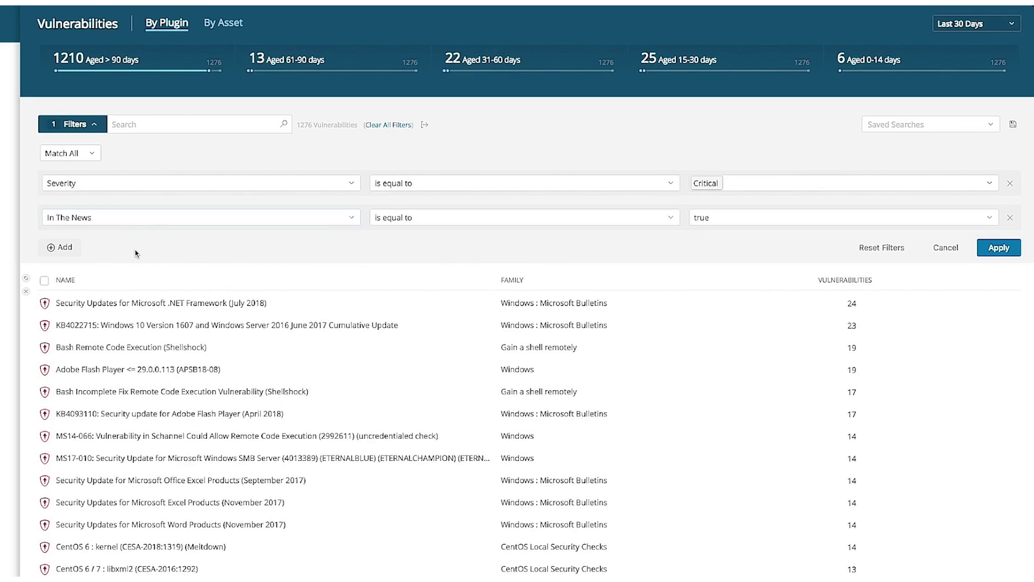
Step: Add a Target Group = Business Critical Systems filter and apply all three filters
click(65, 248)
click(110, 253)
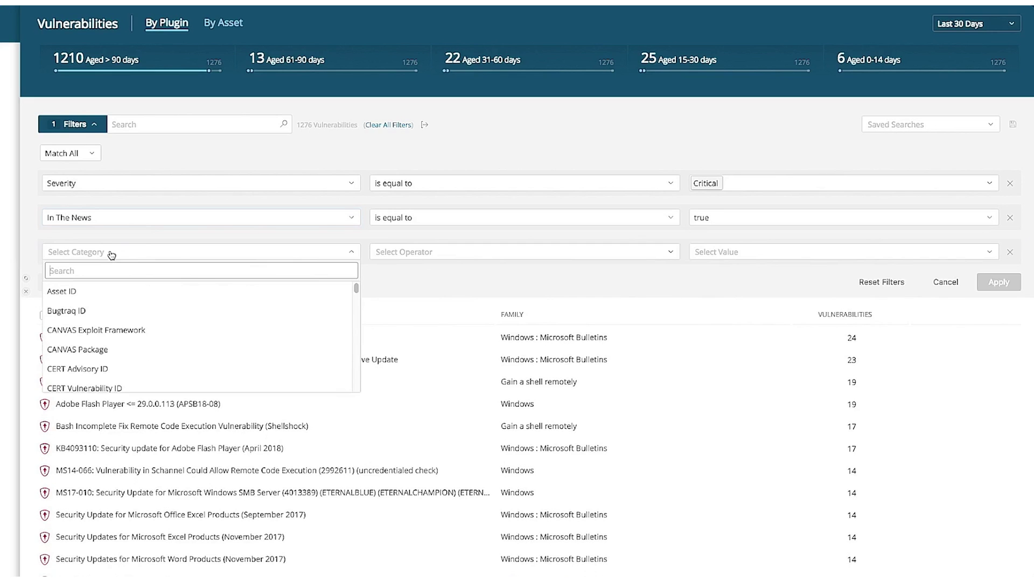
text(Targ)
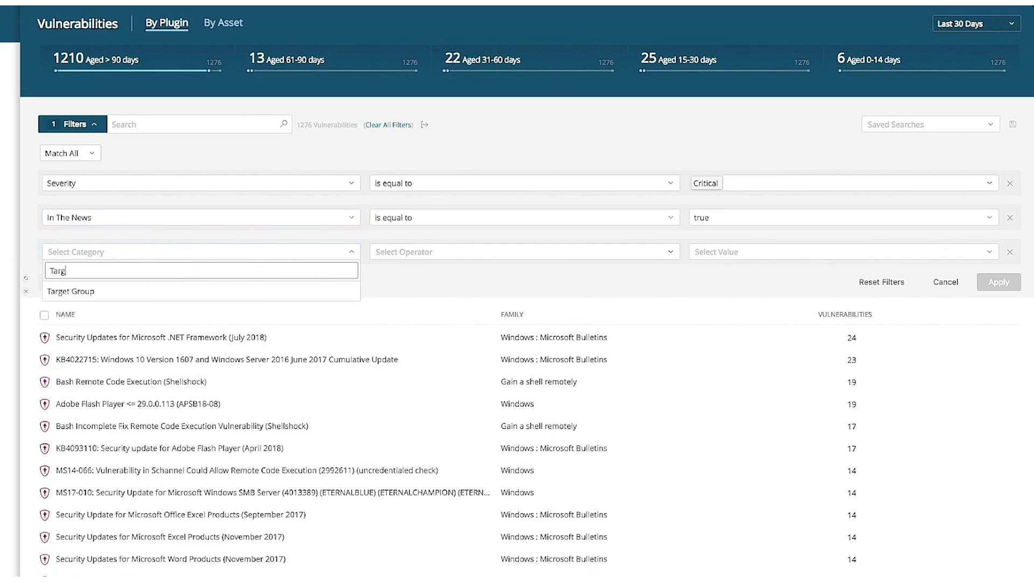
click(108, 292)
click(699, 256)
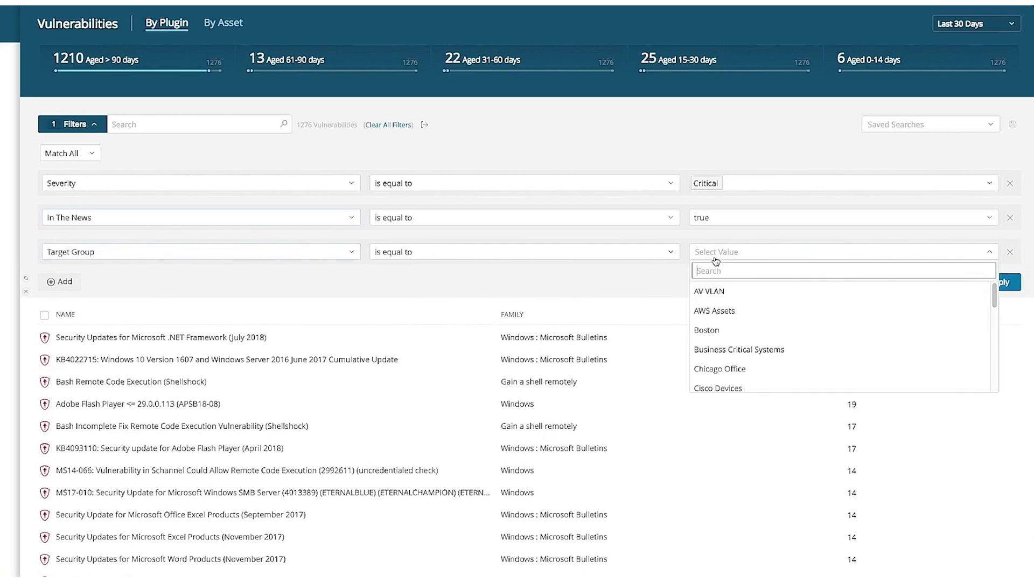
click(733, 350)
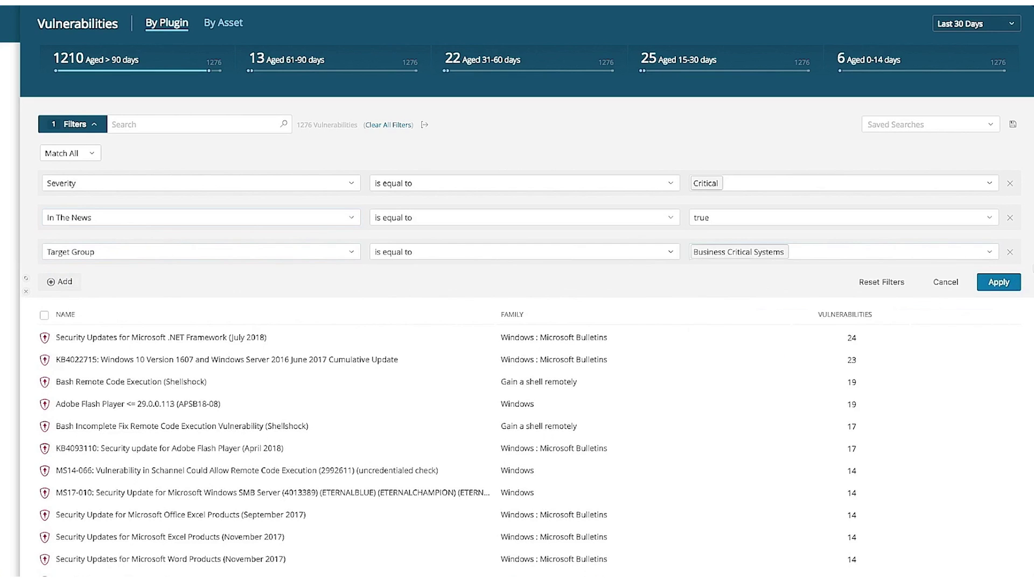
click(1008, 285)
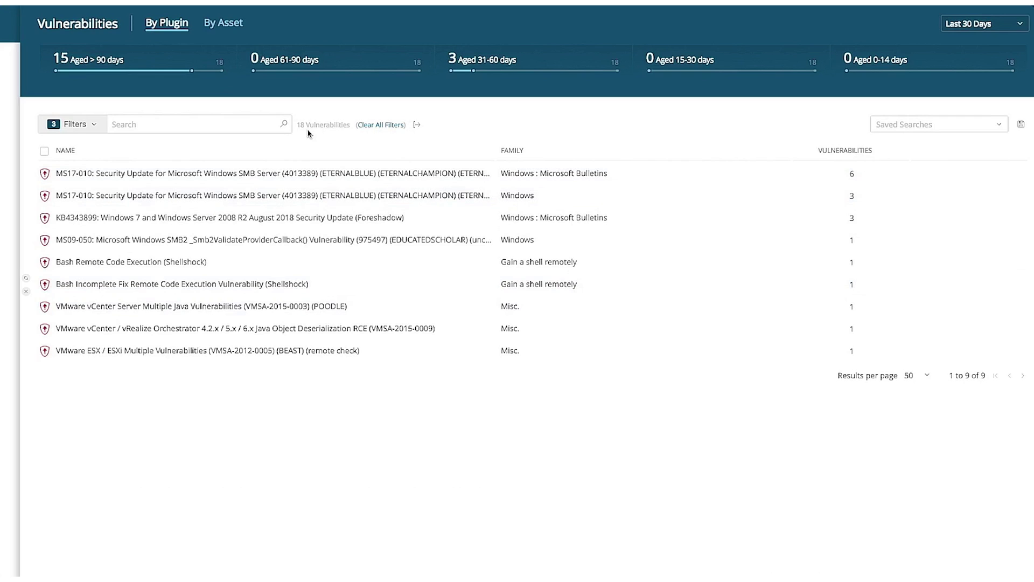
Step: Save the filtered search as New Filters 2, view its Share options, then clear all filters
click(1021, 124)
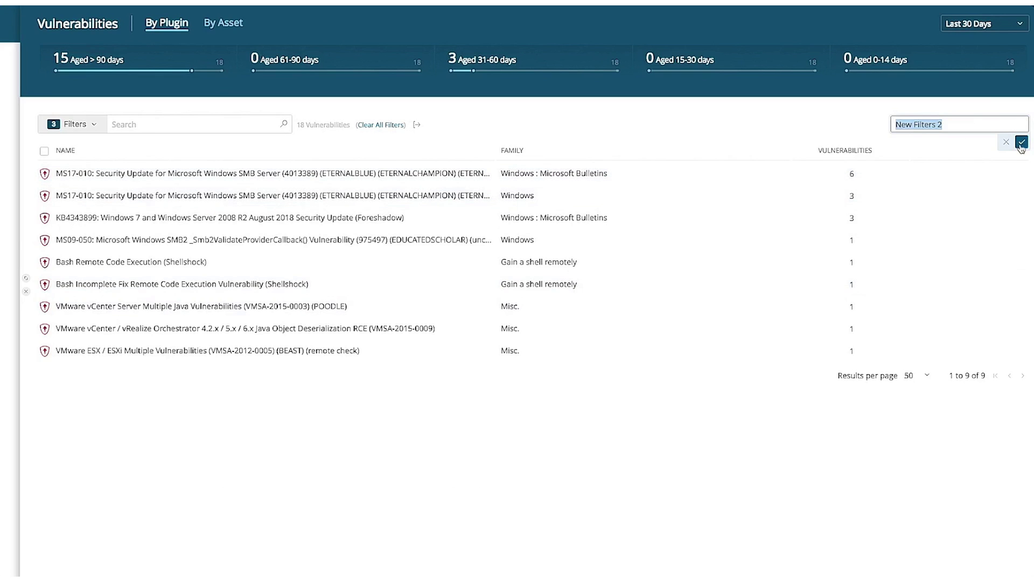
click(1021, 142)
click(1023, 125)
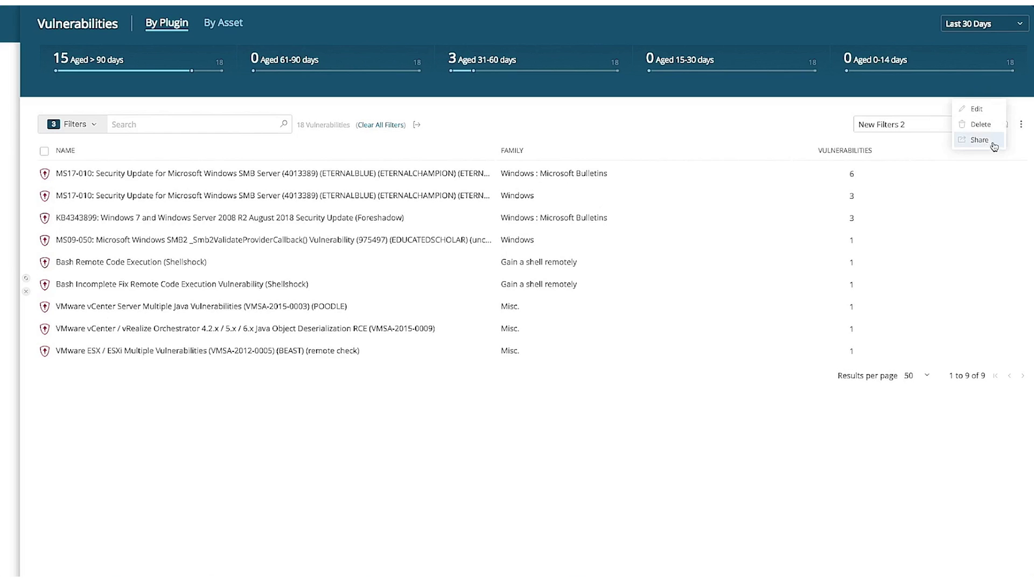
click(981, 140)
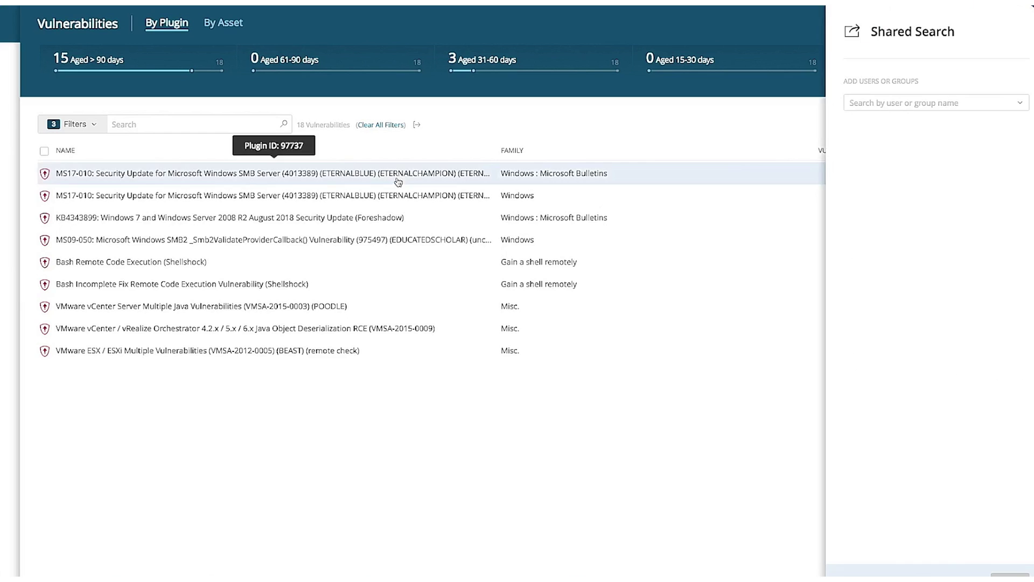
click(393, 125)
Step: Search for Apache and open the expanded Apache Struts 2 RCE vulnerability details
click(158, 126)
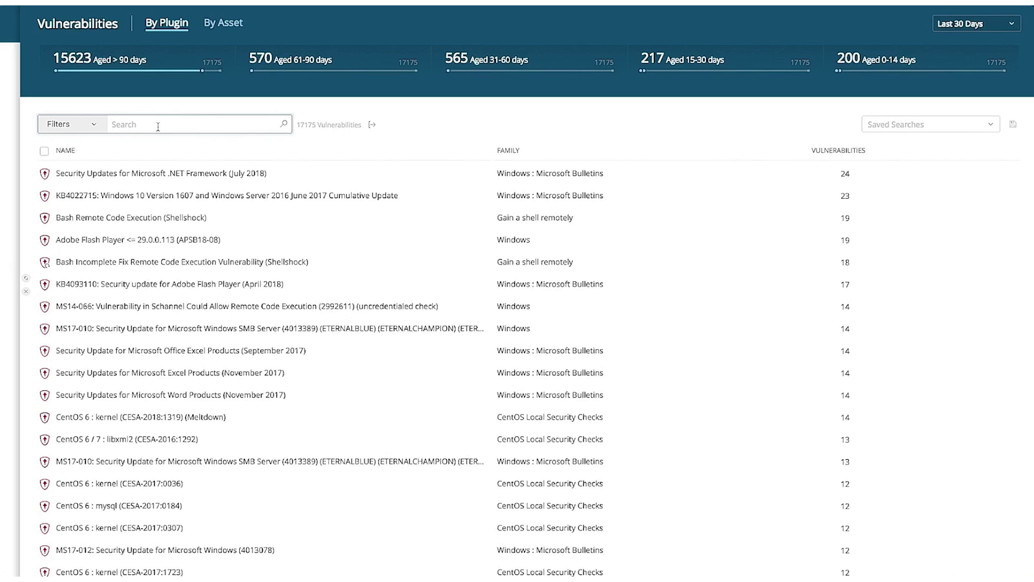
text(Apache Struts)
key(Return)
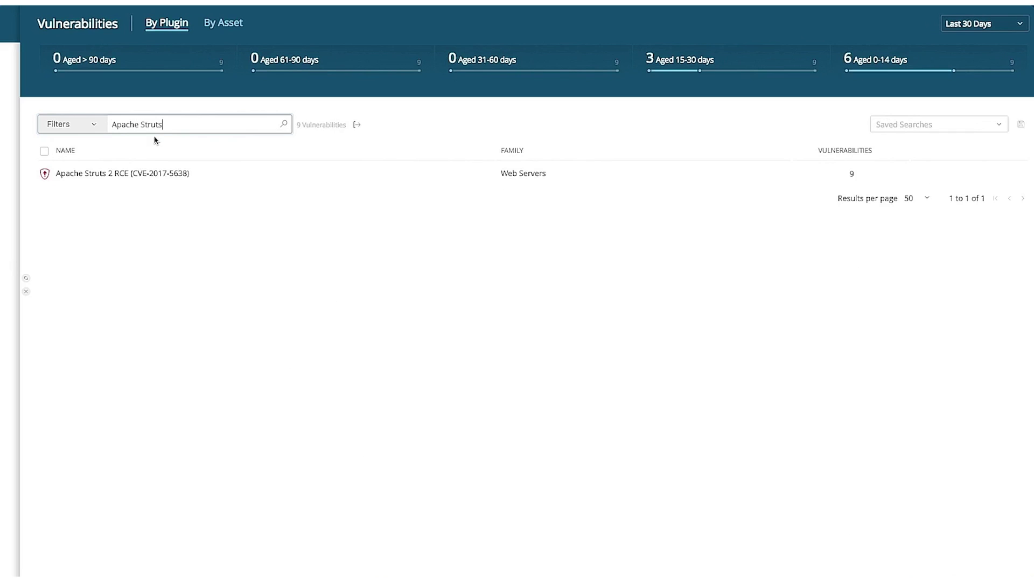
click(144, 179)
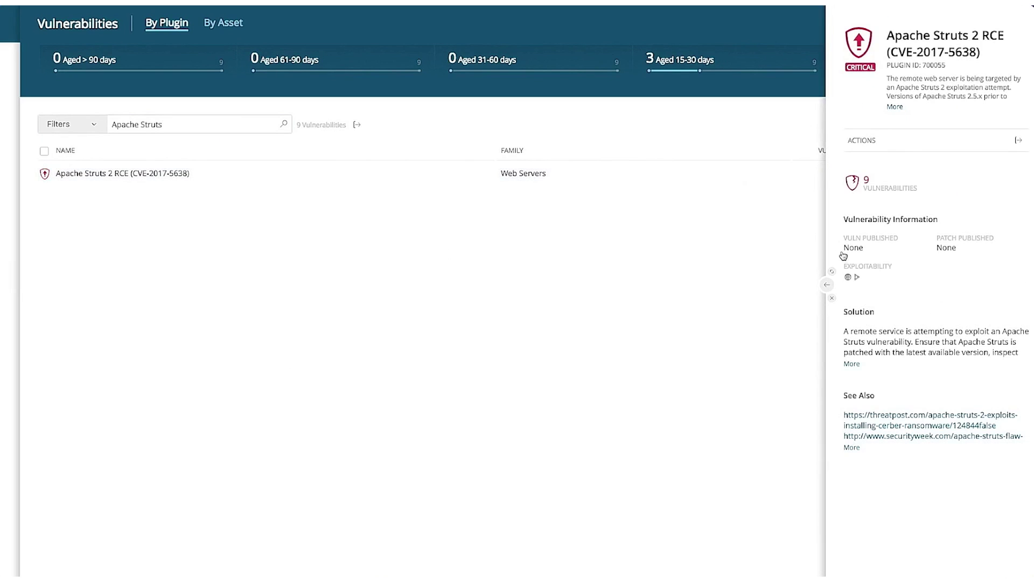
click(826, 285)
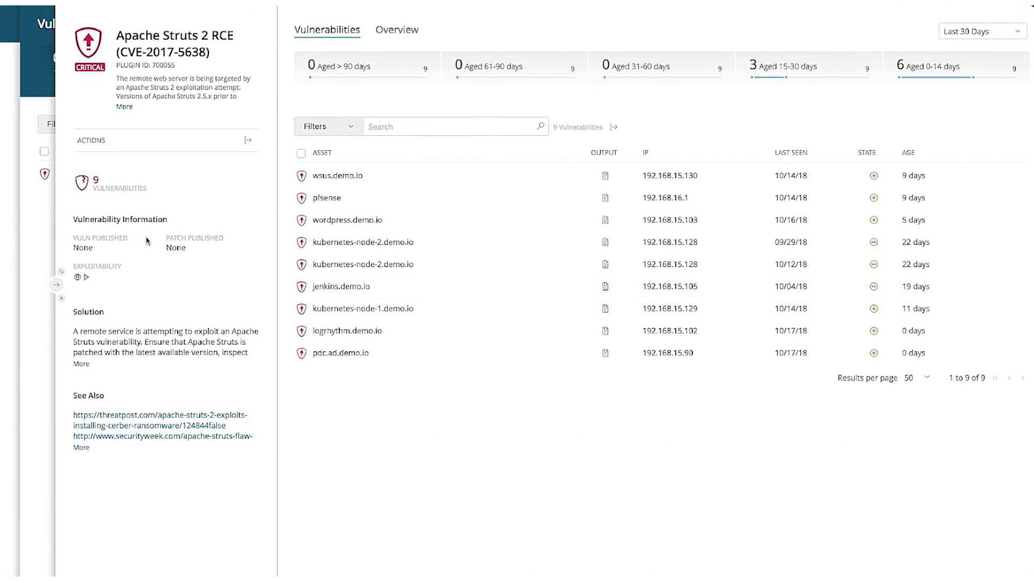
Step: Inspect the affected wordpress.demo.io asset, then close its details
mouse_move(81, 280)
click(359, 227)
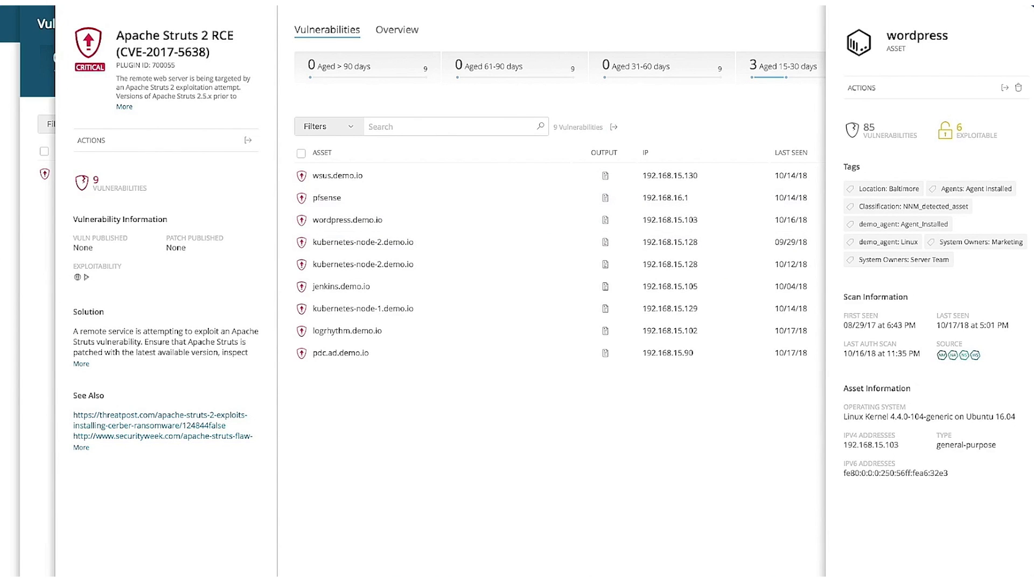
key(Escape)
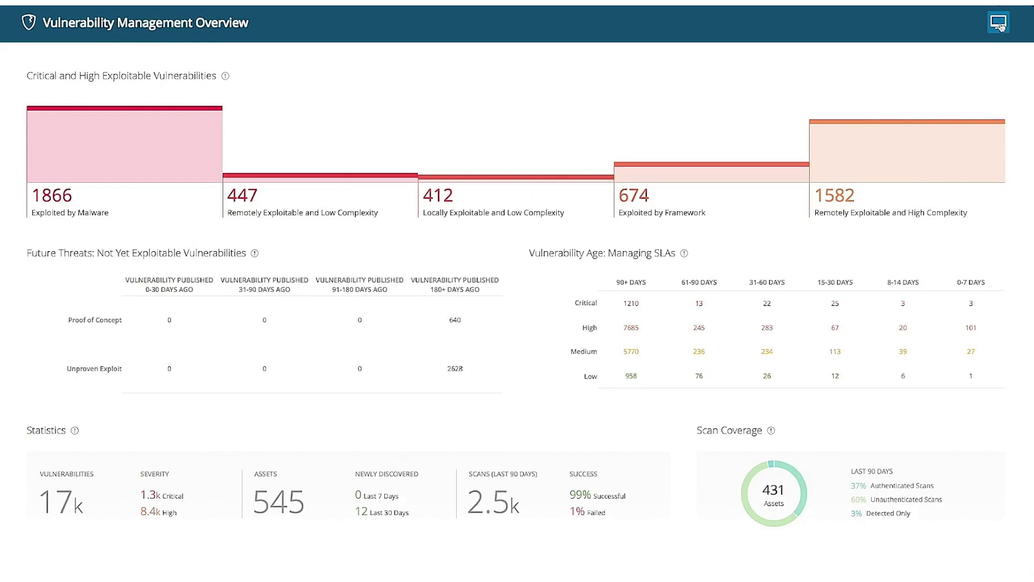
Step: Switch to the Spectre & Meltdown - Business Critical dashboard and view its export options
click(997, 23)
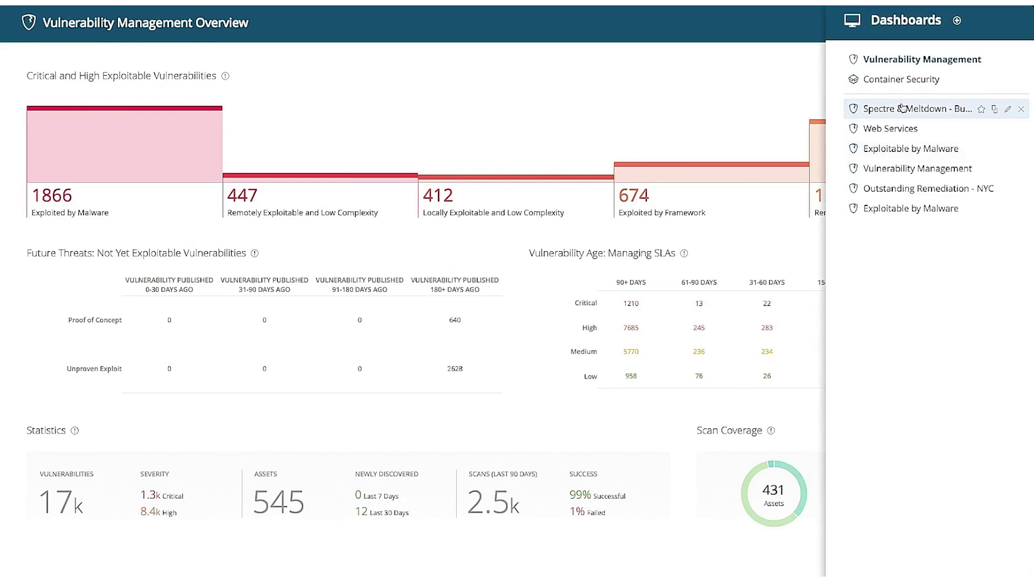
click(902, 108)
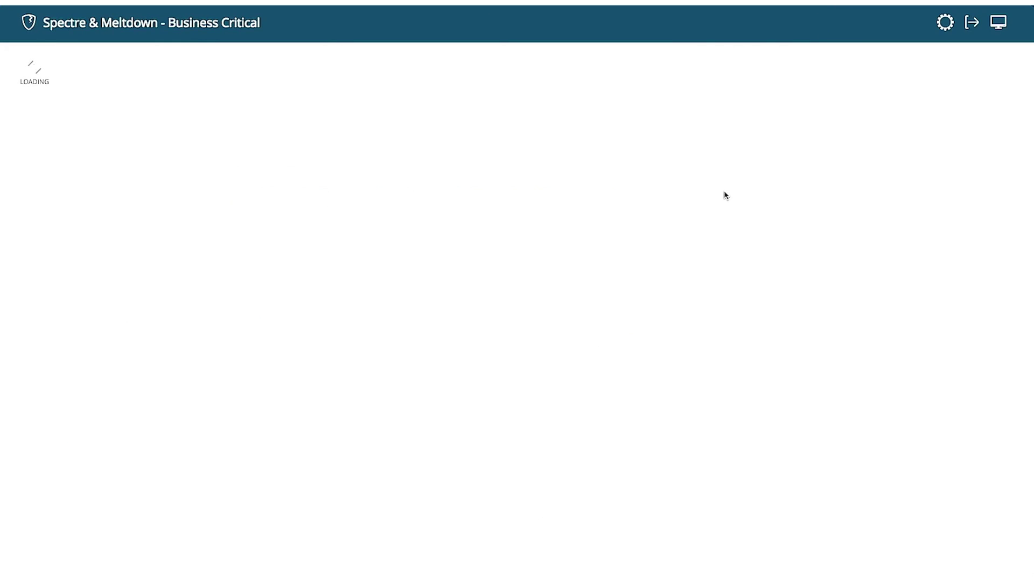
mouse_move(725, 192)
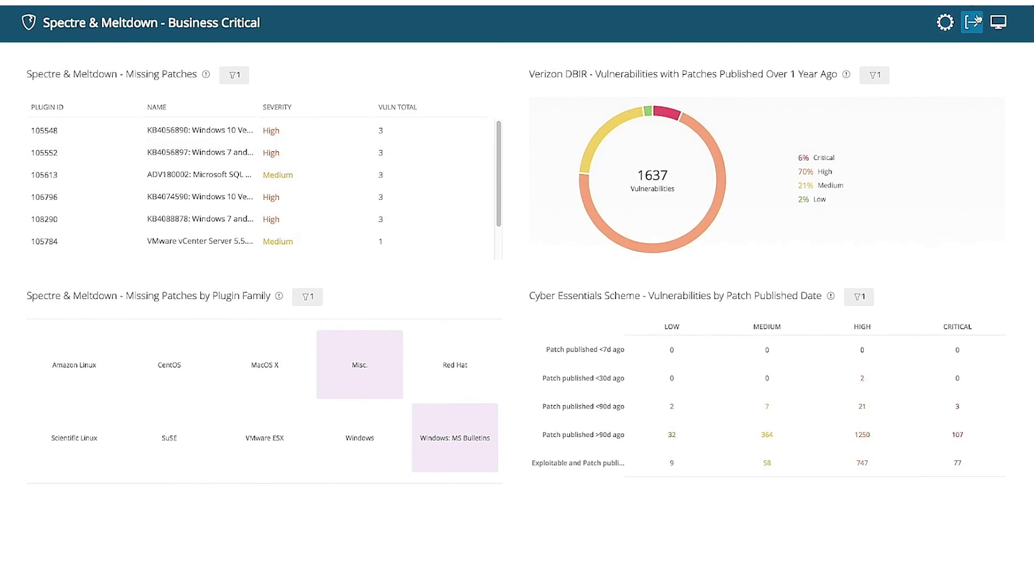
click(973, 23)
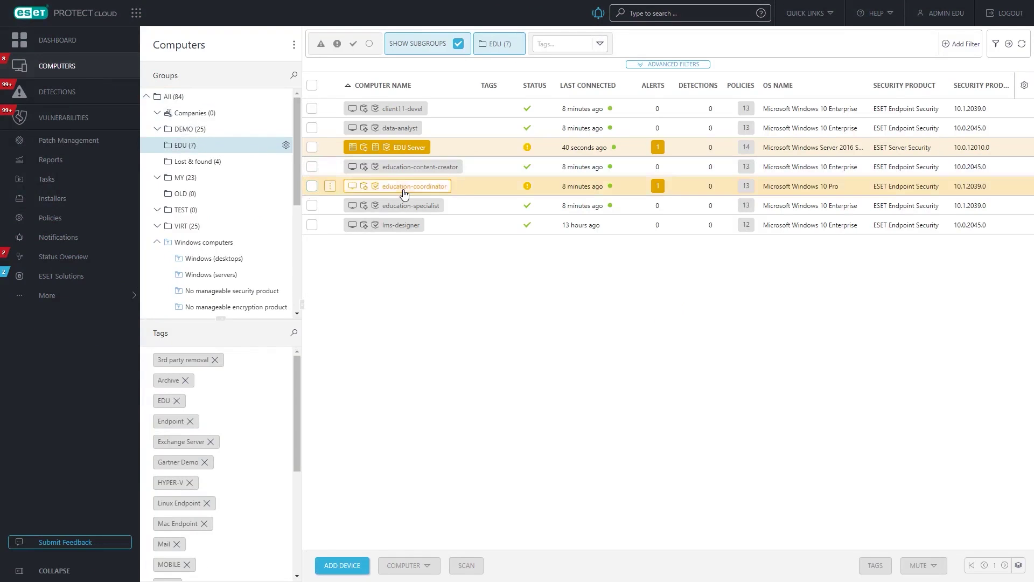
Step: Enable Vulnerability & Patch Management with automated patching on education-coordinator and education-specialist, then refresh
click(312, 186)
click(312, 205)
click(330, 205)
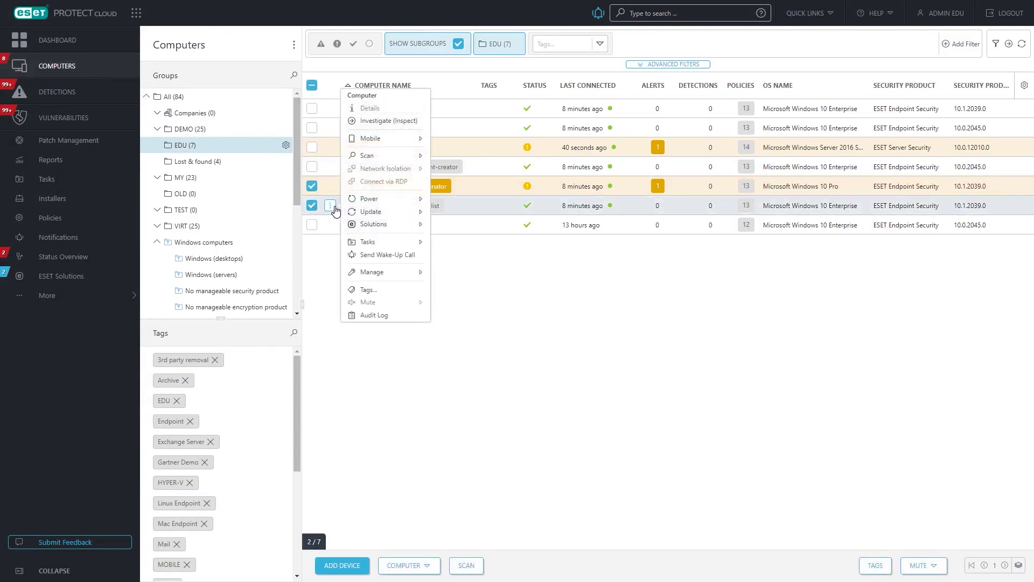
mouse_move(368, 214)
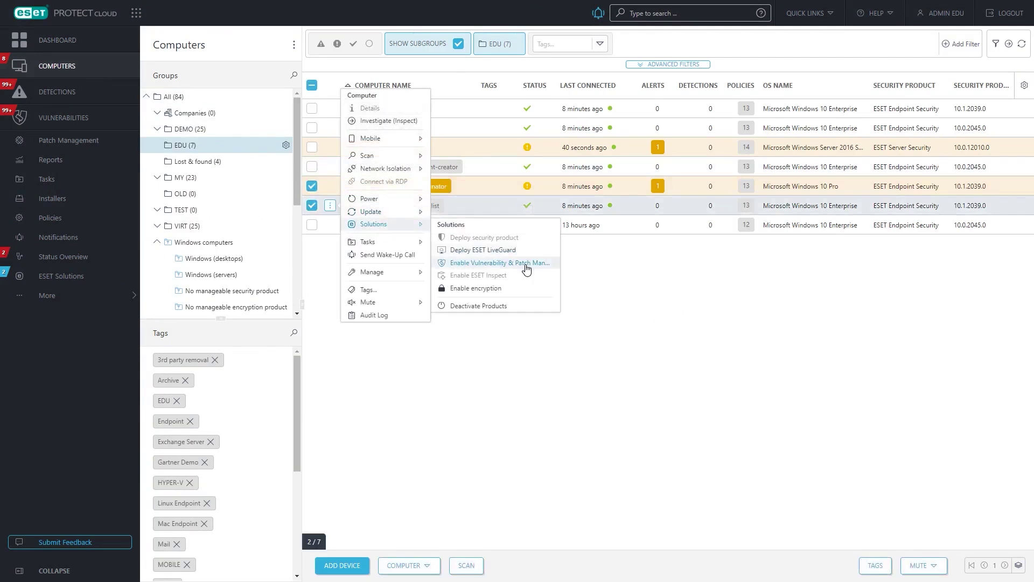
click(549, 270)
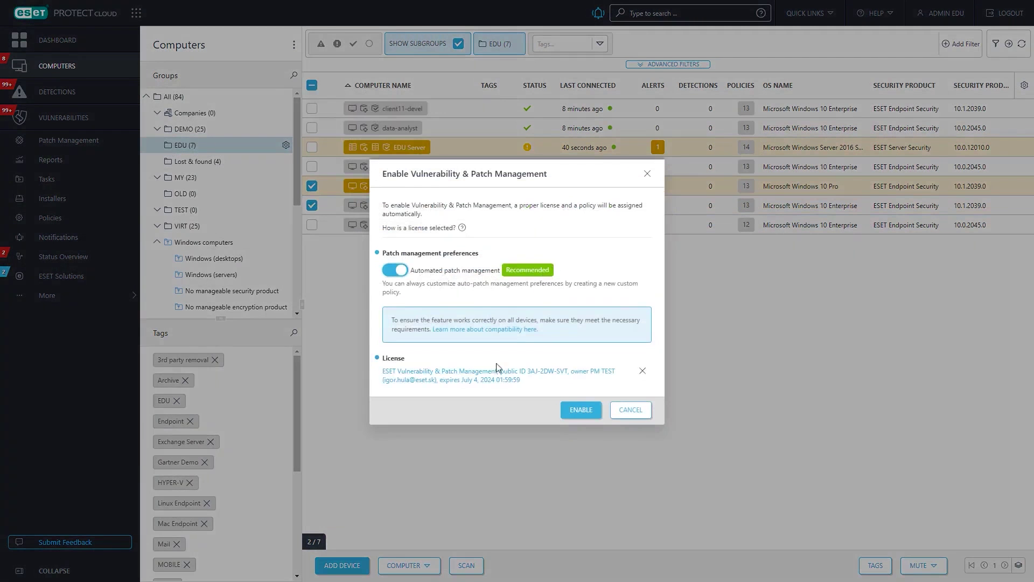
click(580, 410)
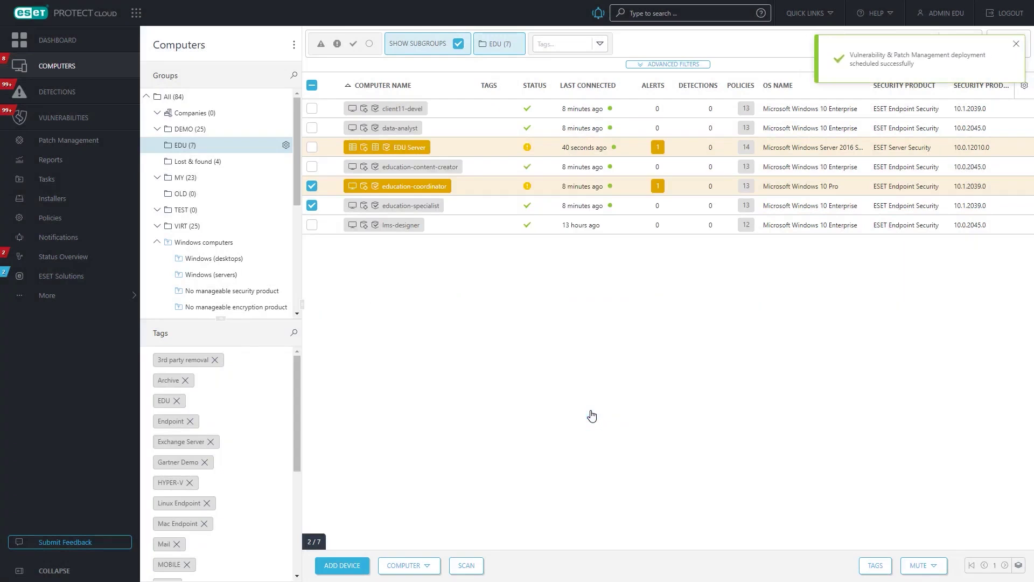
click(1021, 44)
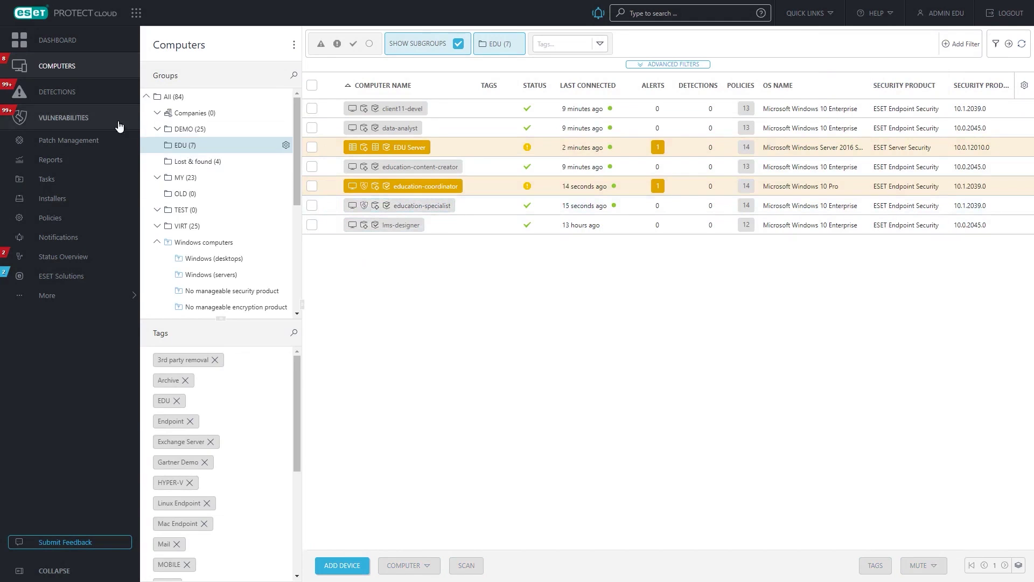
Step: Open Vulnerabilities, preview an Adobe Reader entry, and group the list by Application Name
click(97, 118)
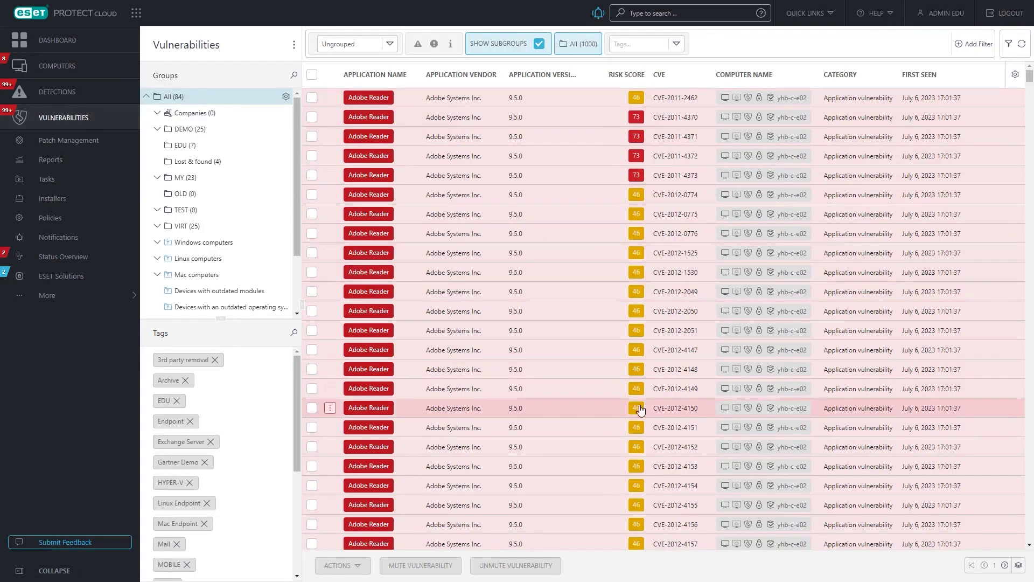
click(570, 108)
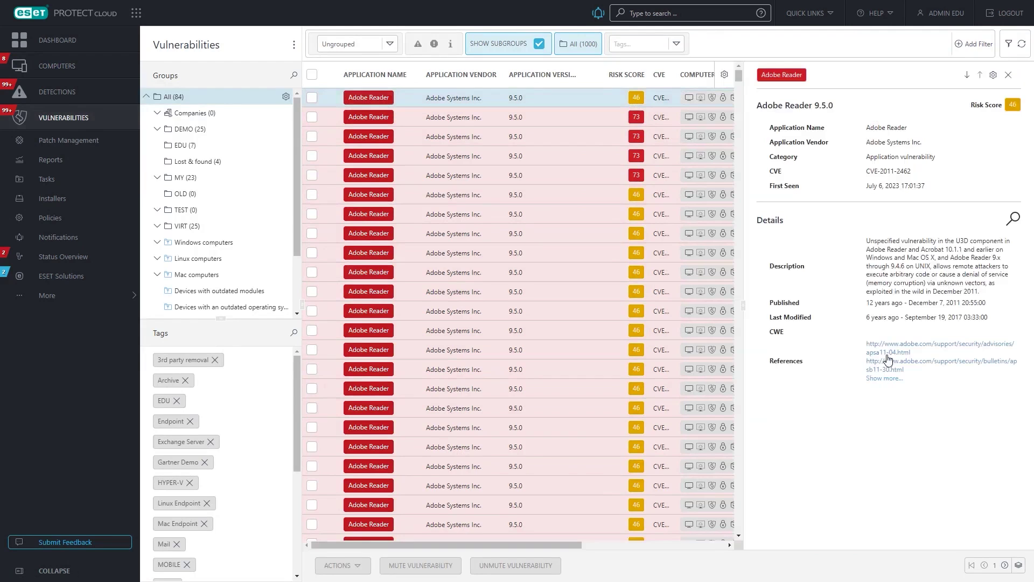
click(1008, 75)
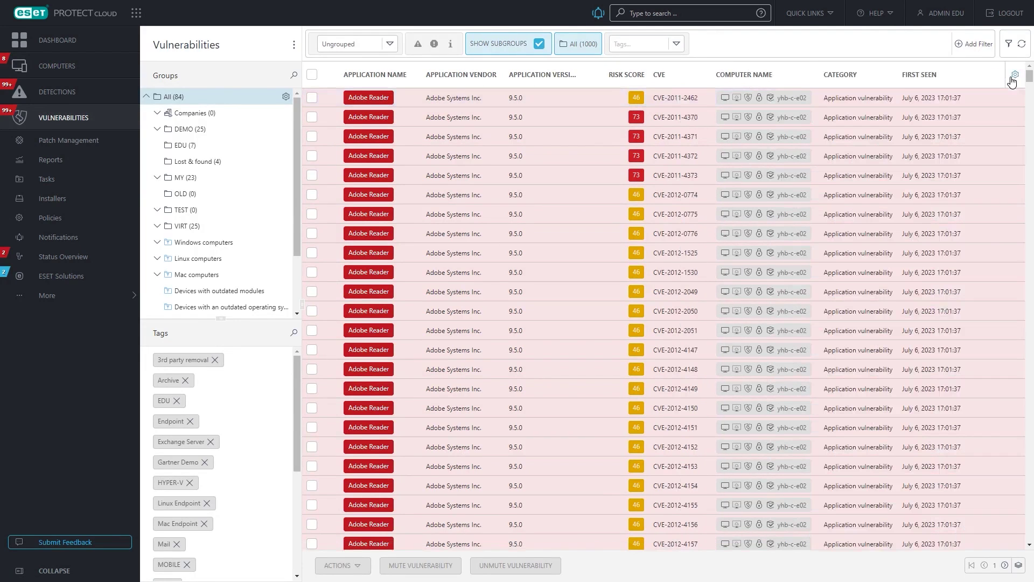
click(389, 45)
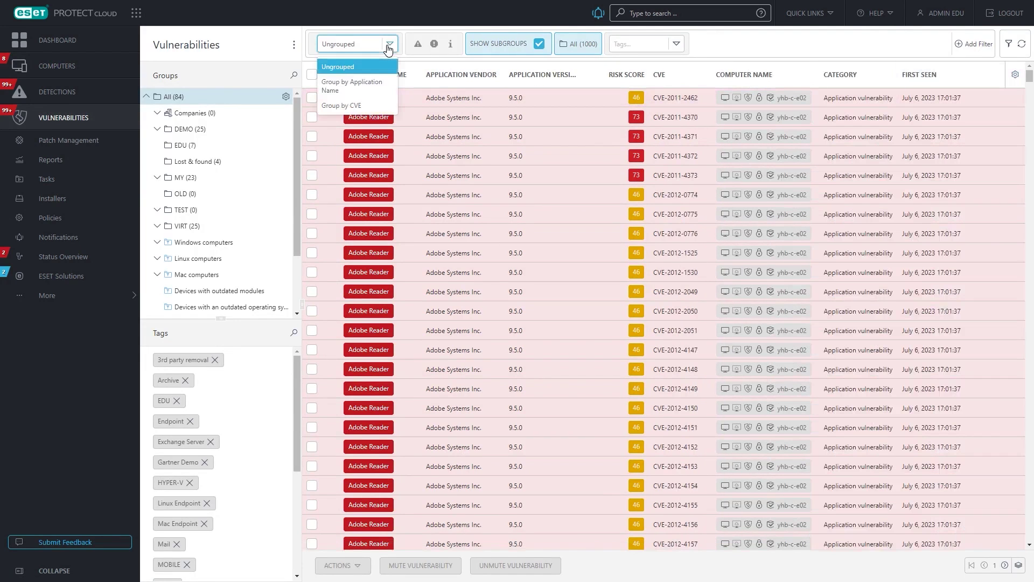
click(387, 91)
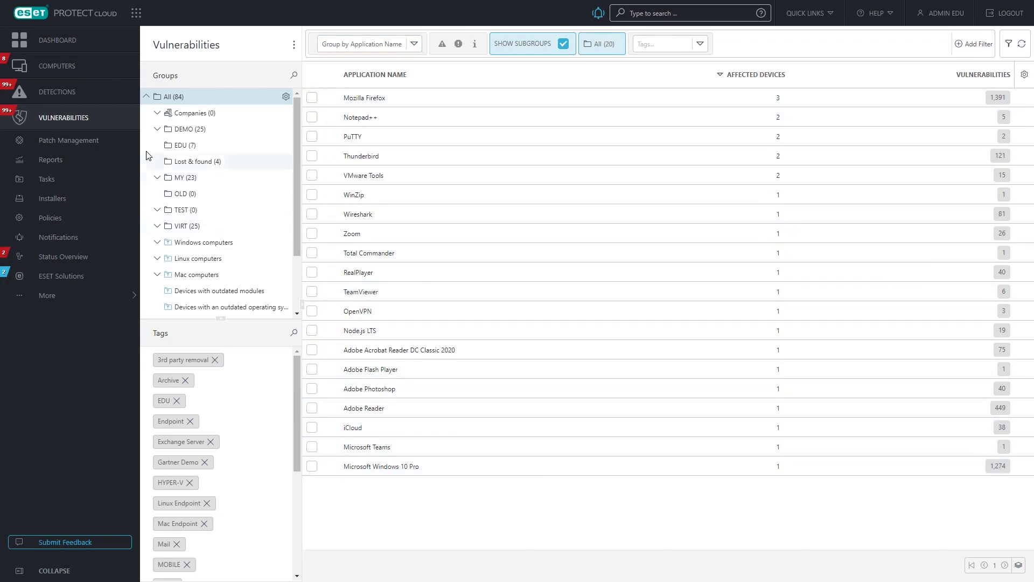
Step: Schedule the Notepad++ 7.5.6 upgrade to 8.5.4 in Patch Management, then go to Policies
click(109, 142)
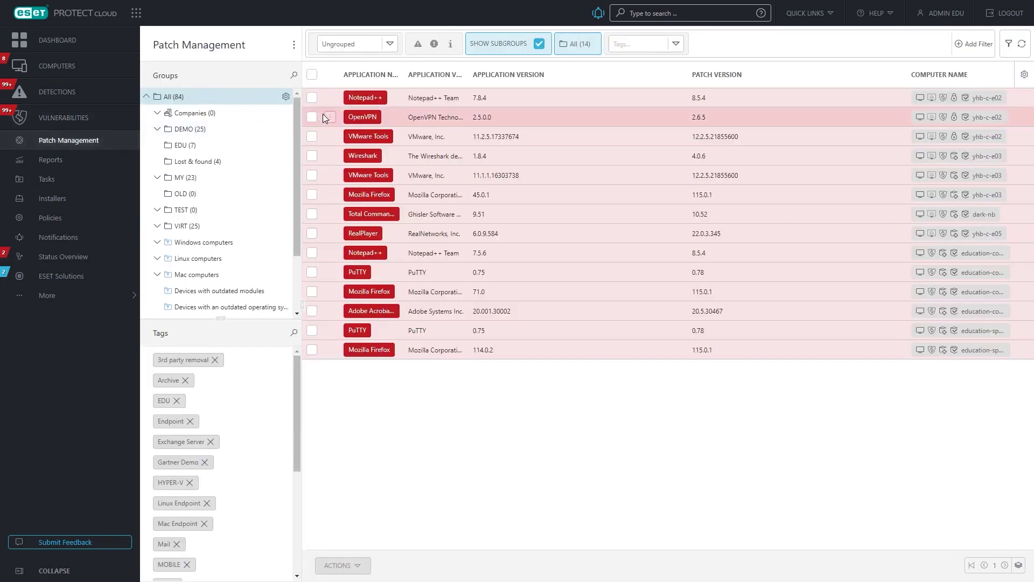
click(364, 252)
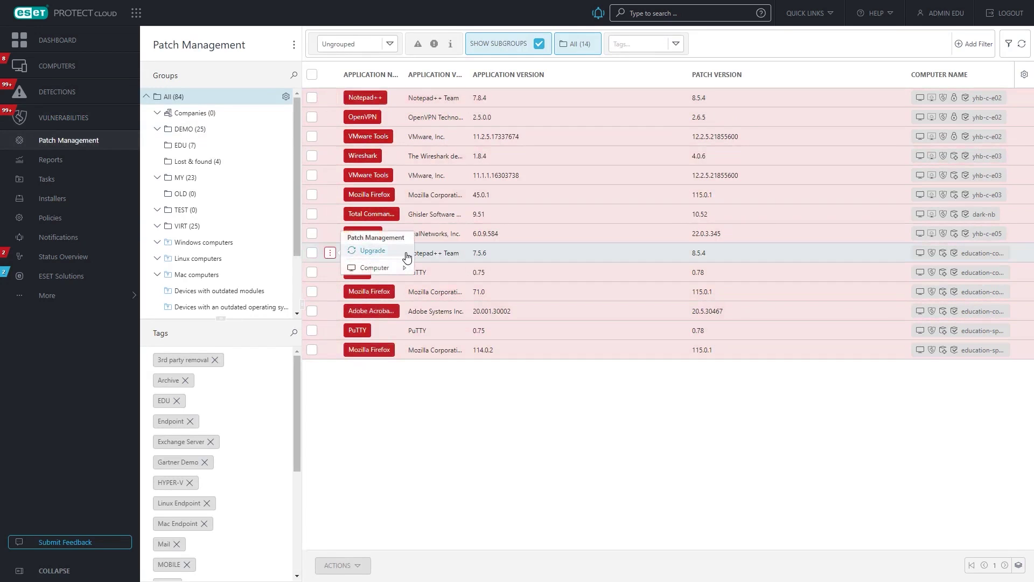
click(406, 254)
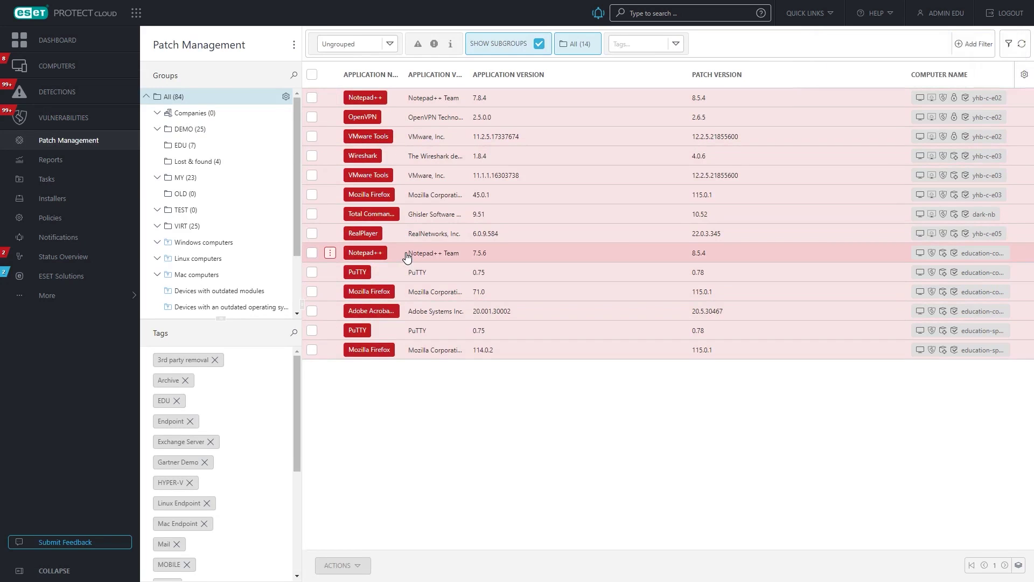
click(67, 221)
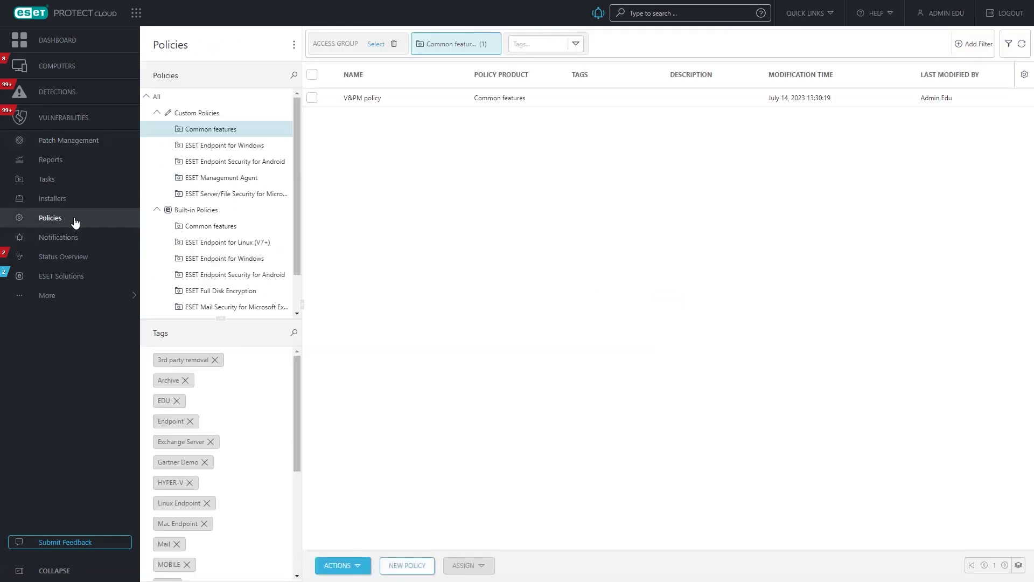
Step: Duplicate the V&PM policy and review its 17:00–08:00 schedule and auto-patch strategy options
click(367, 101)
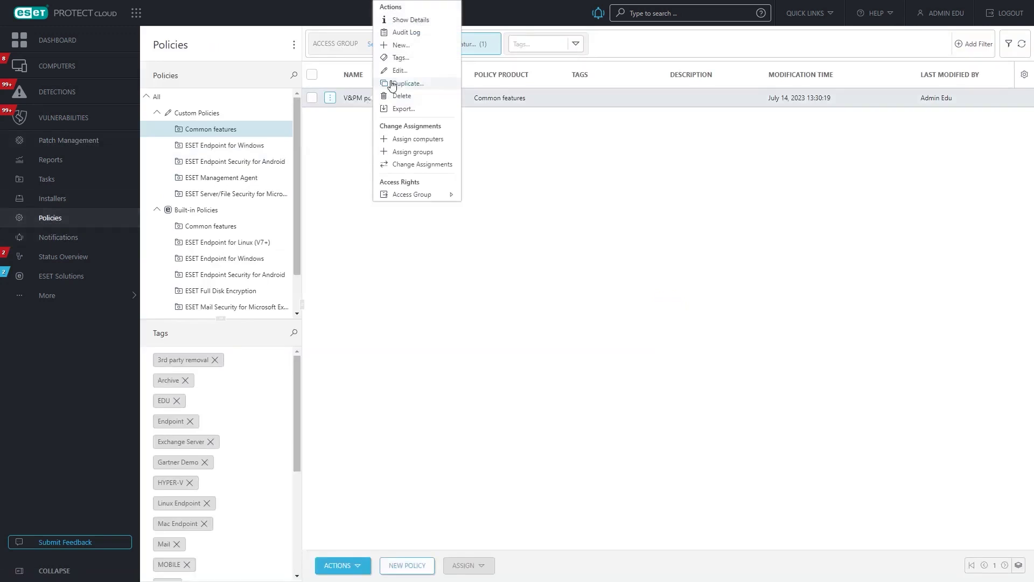
click(391, 84)
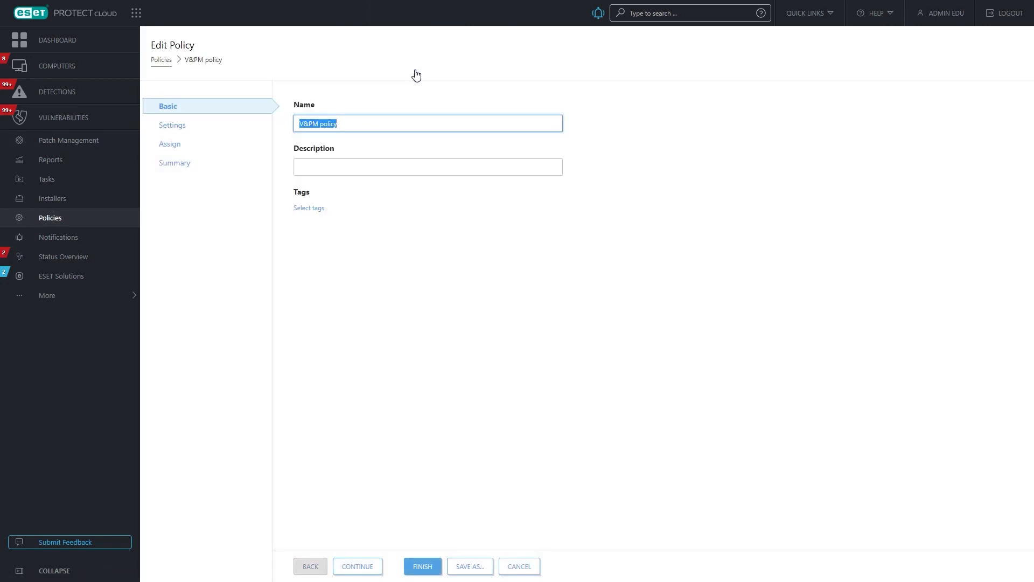
click(207, 128)
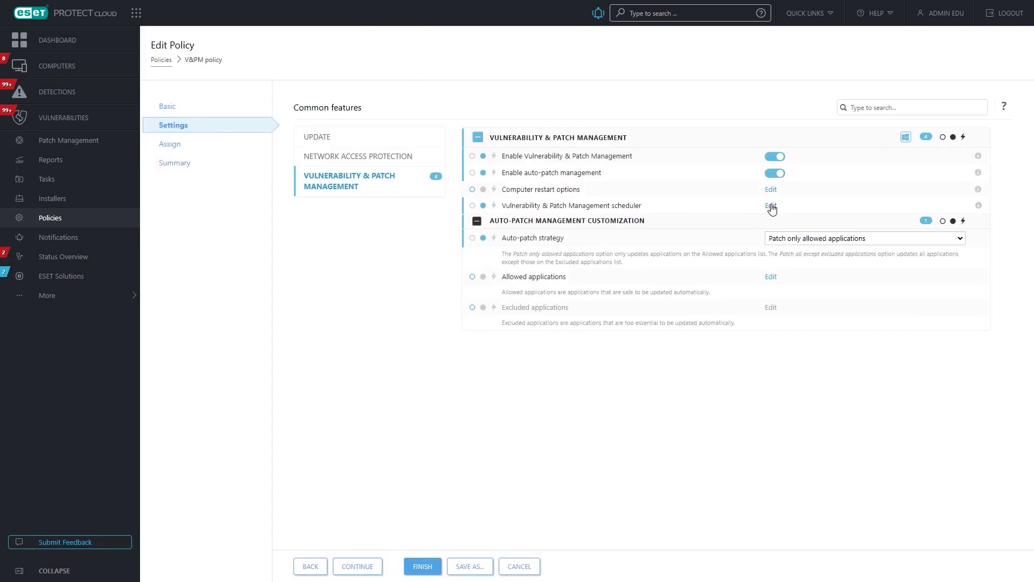
click(771, 205)
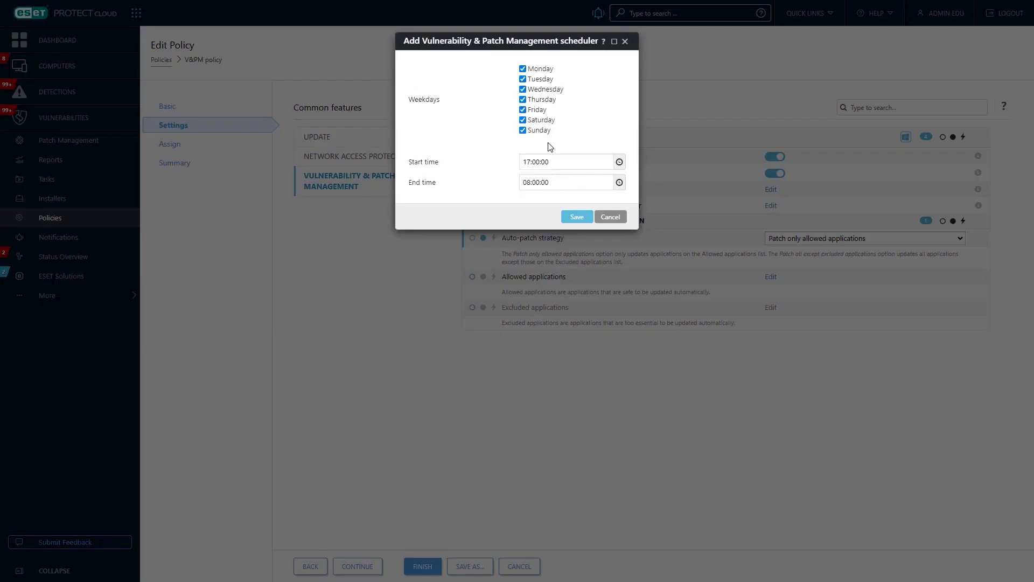
click(620, 217)
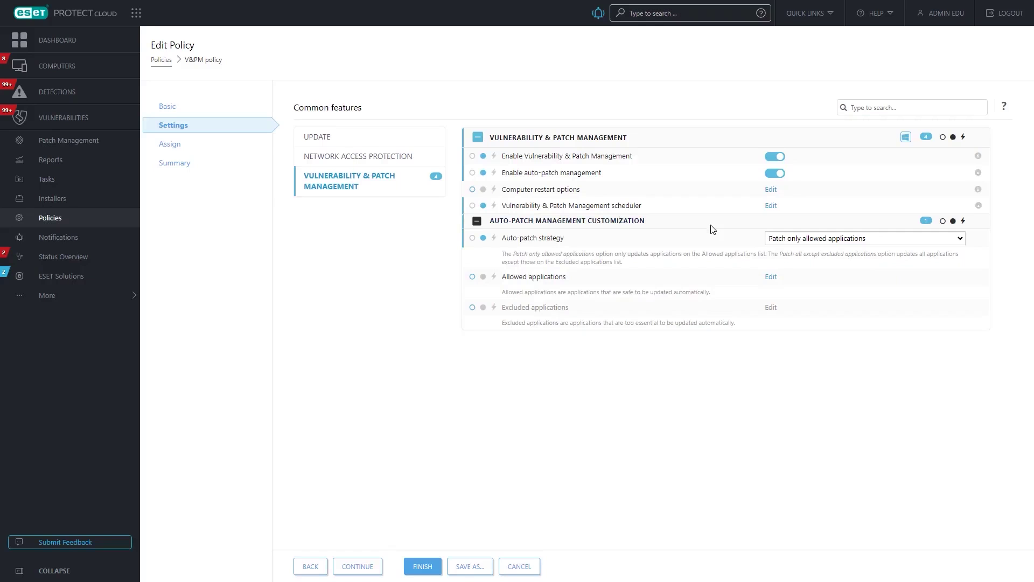
click(876, 241)
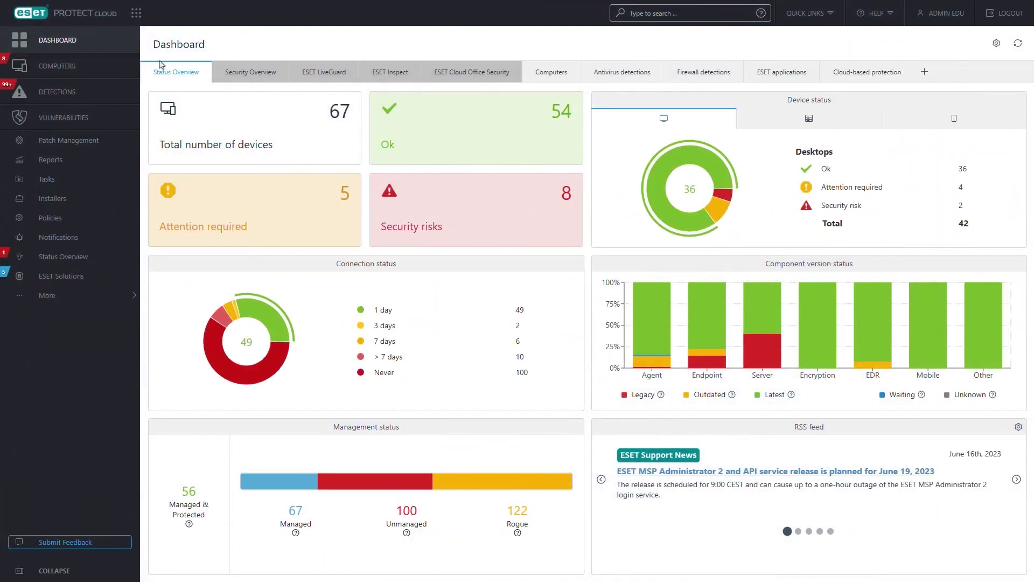
Step: Start adding an Android or iOS/iPadOS device to the EDU group and accept the EULA
click(87, 66)
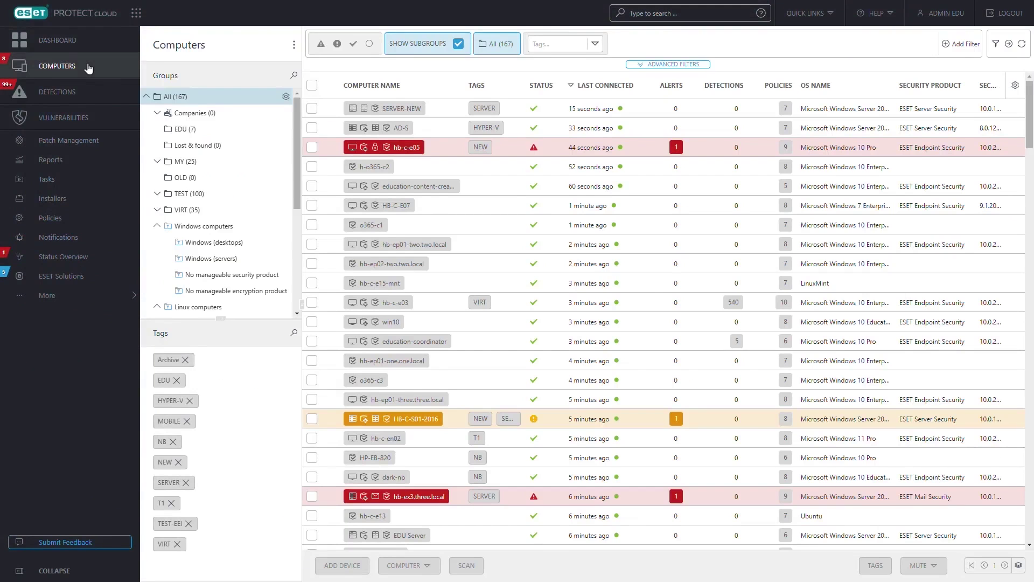
click(221, 132)
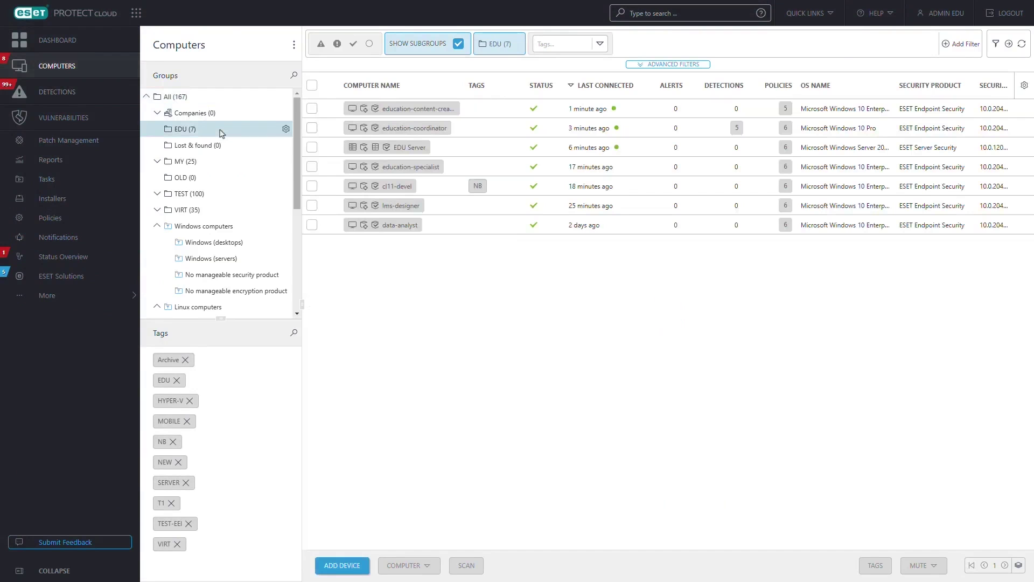
click(343, 565)
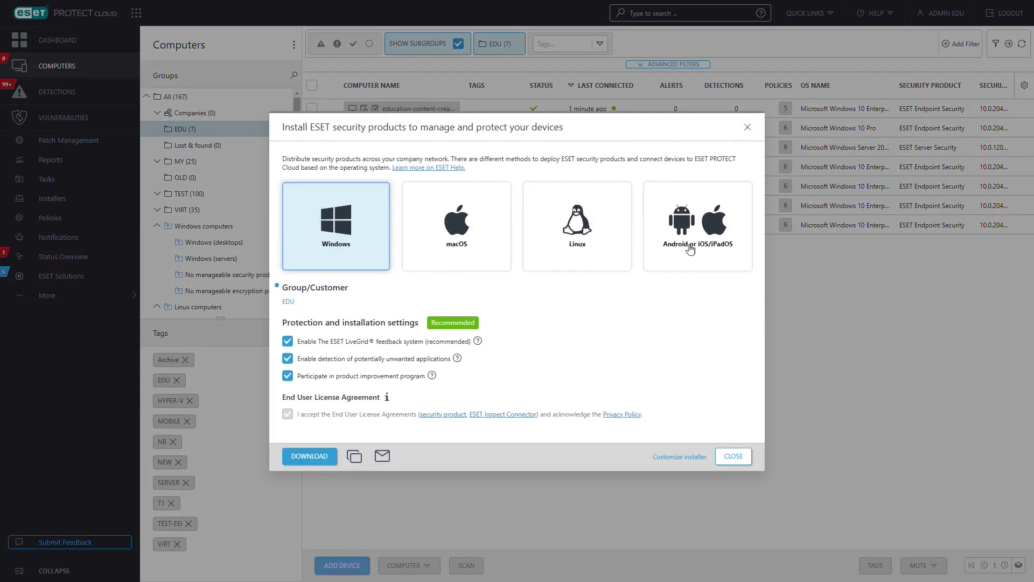
click(733, 249)
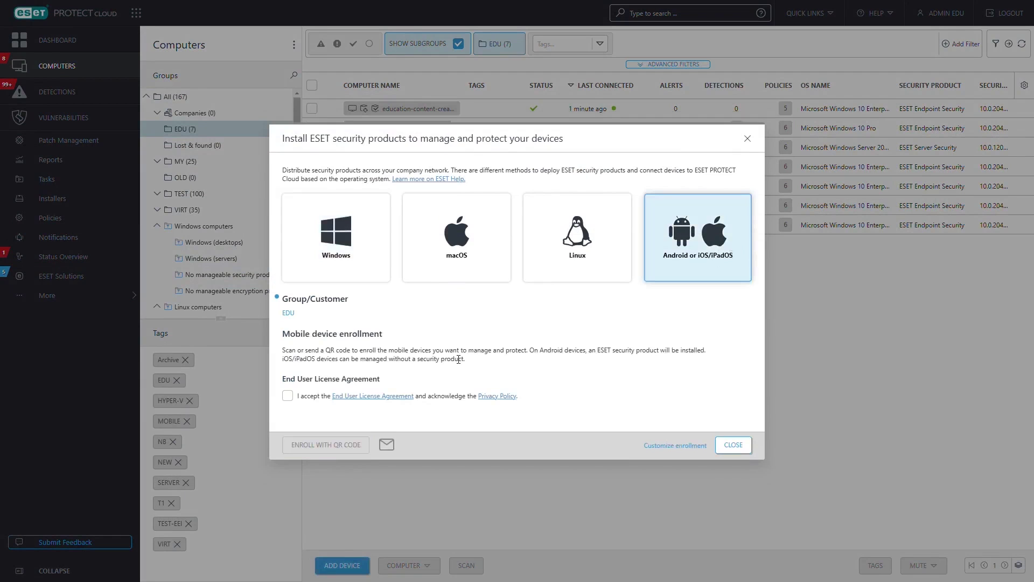
click(287, 395)
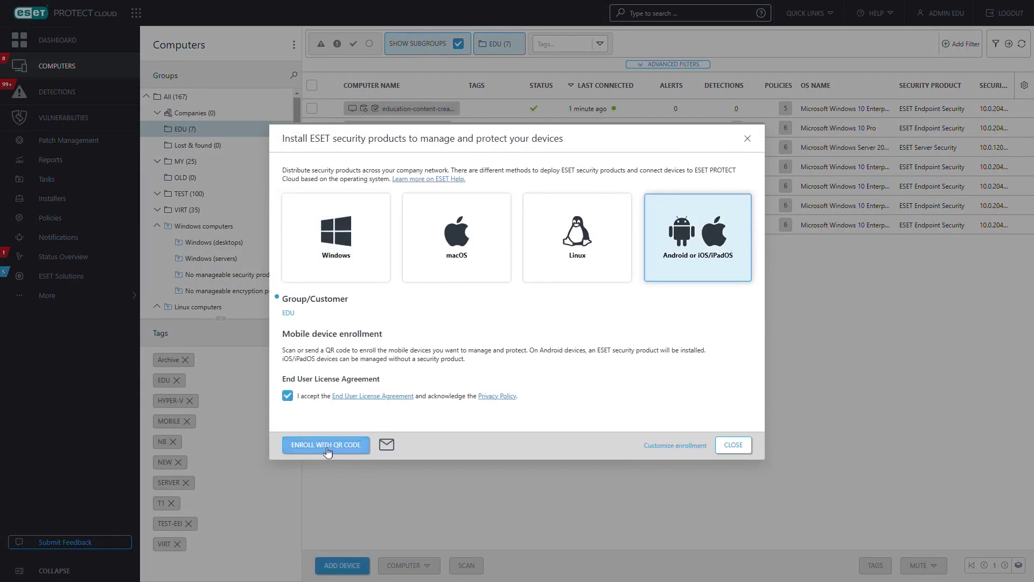
Step: Enter the device name and owner's e-mail for email enrollment, send the link, and close the dialog
click(387, 446)
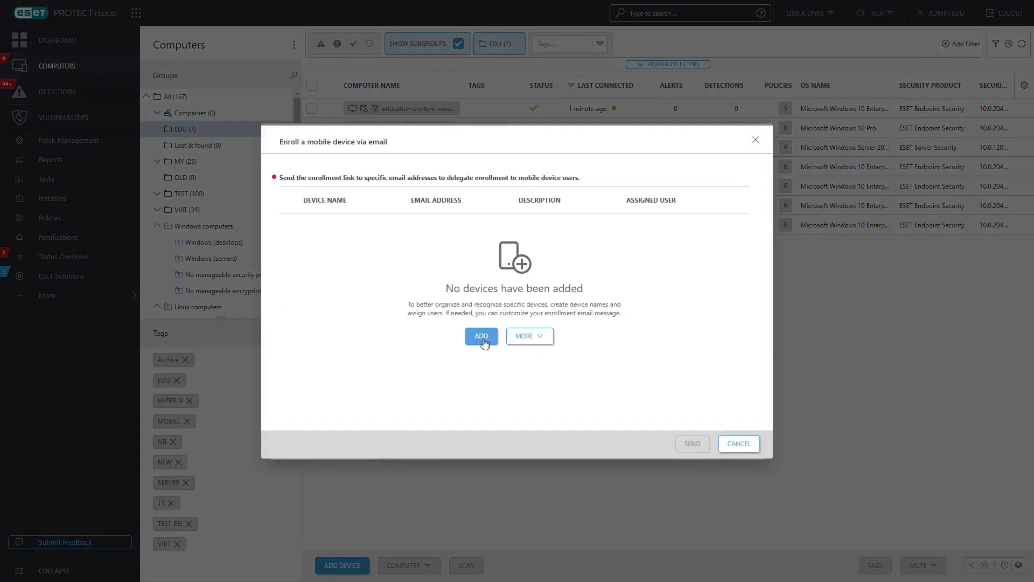
click(484, 340)
text(John's Android)
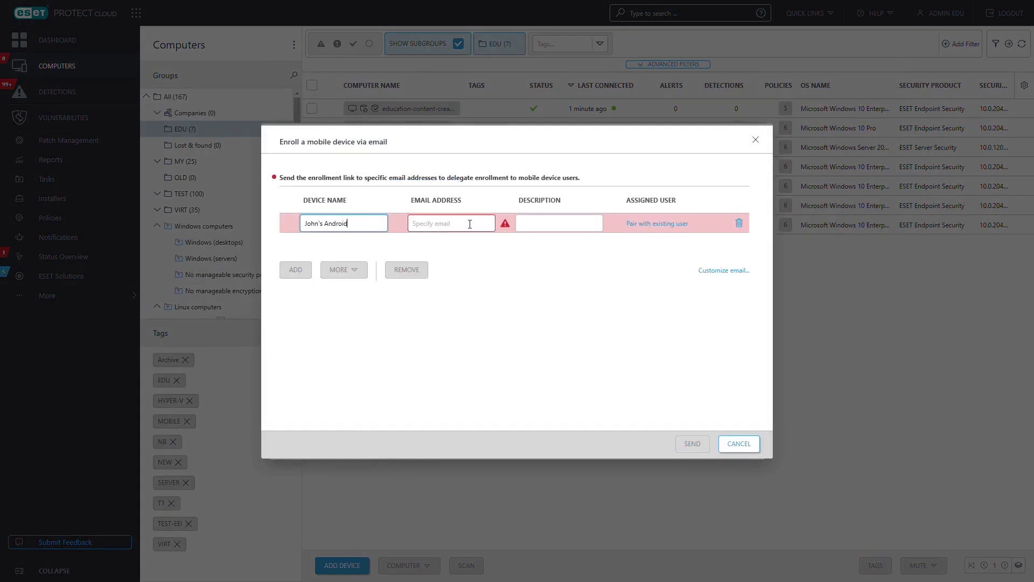
click(470, 224)
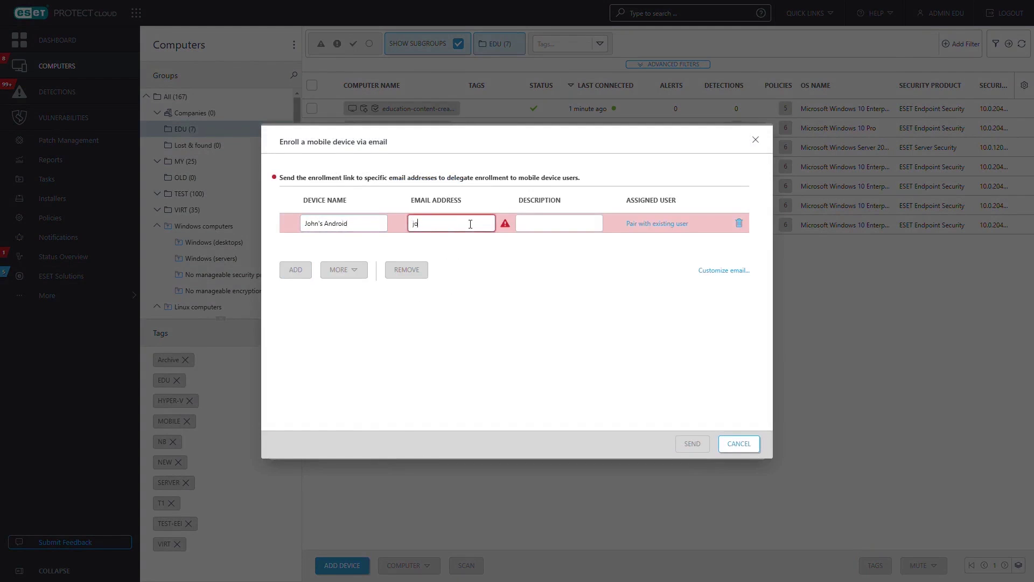
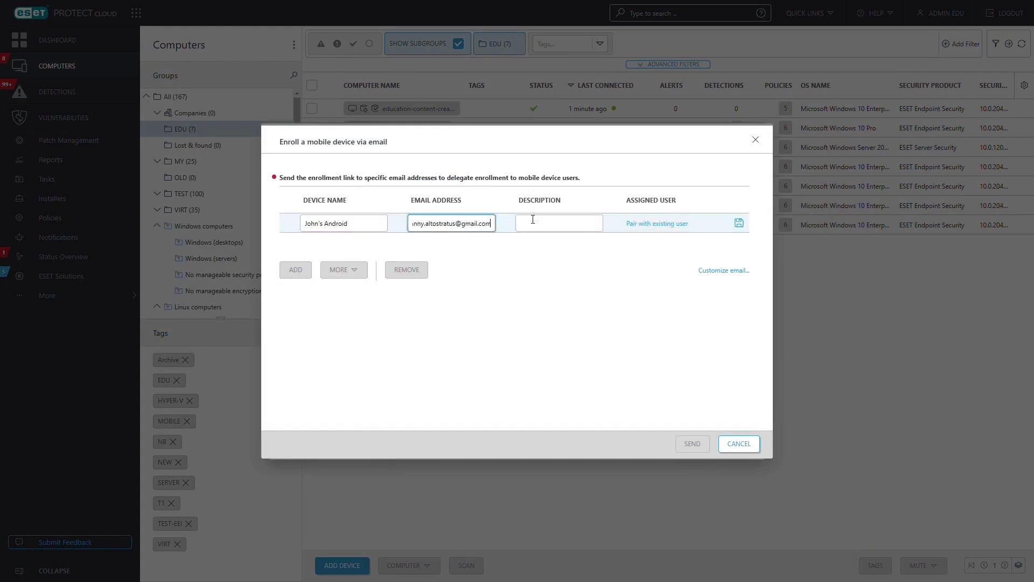
click(739, 223)
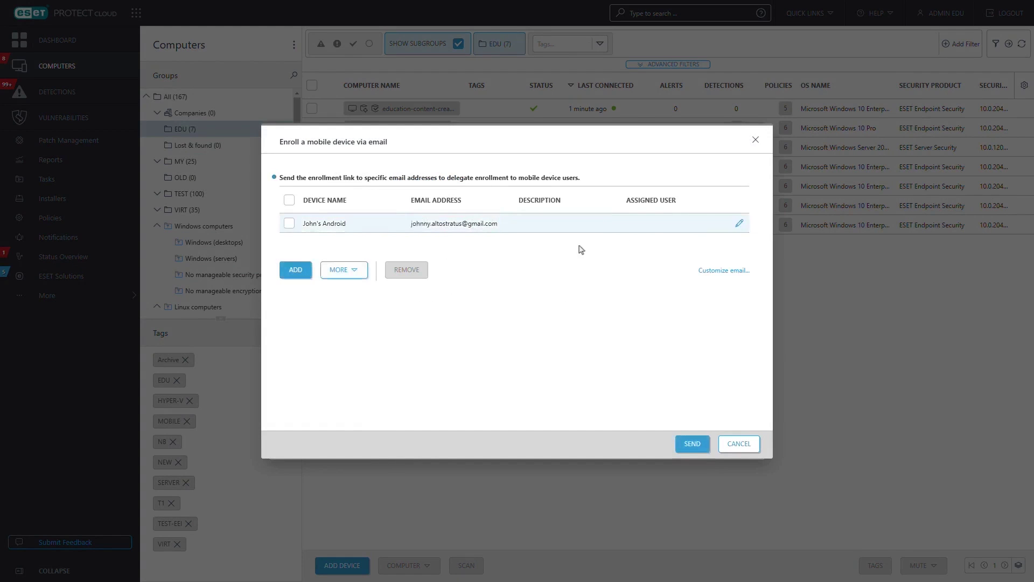
click(694, 443)
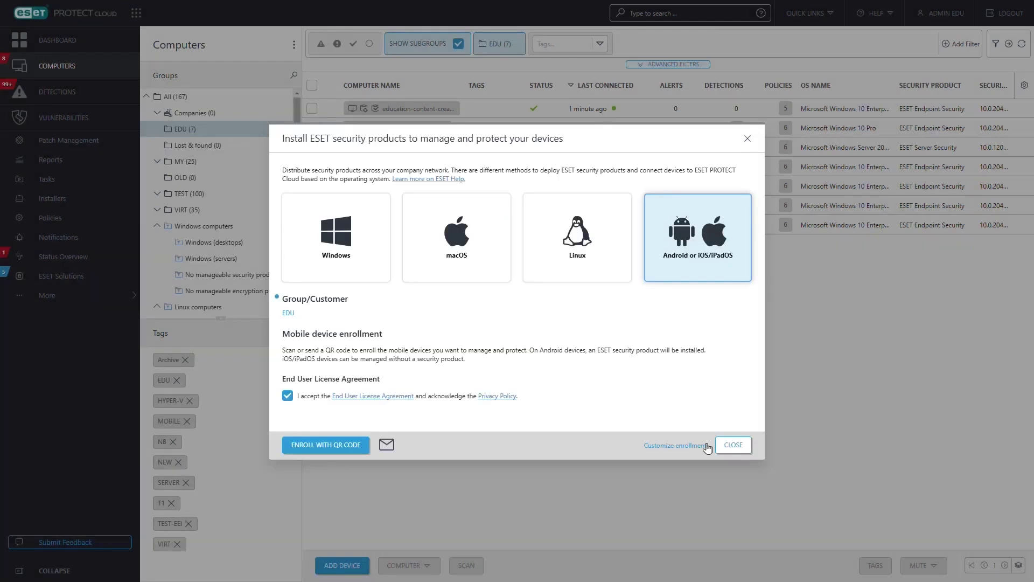
click(733, 445)
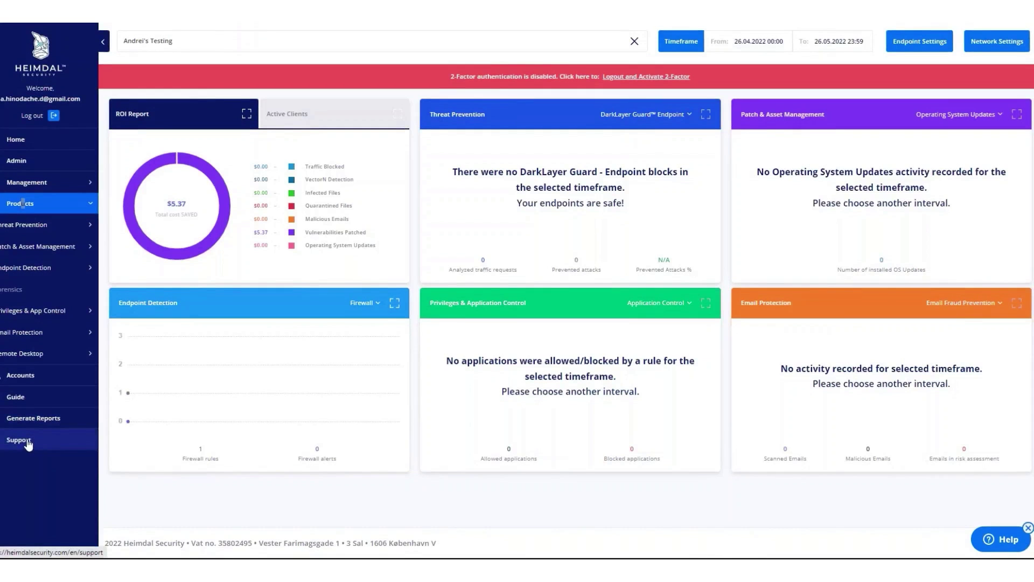
Step: Open Management > Active Clients and inspect the listed endpoint's available actions
click(22, 203)
click(27, 182)
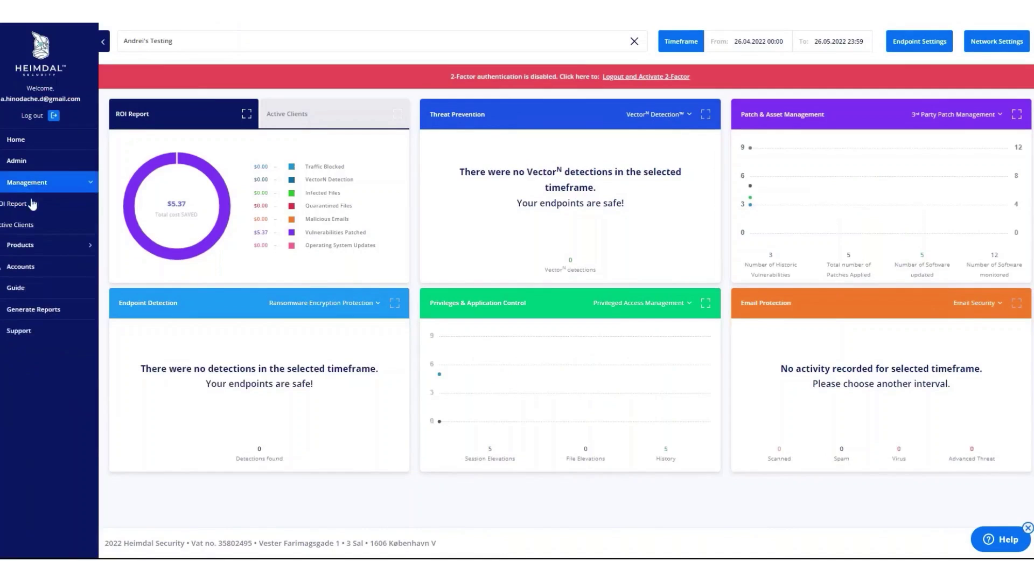
click(26, 225)
click(131, 293)
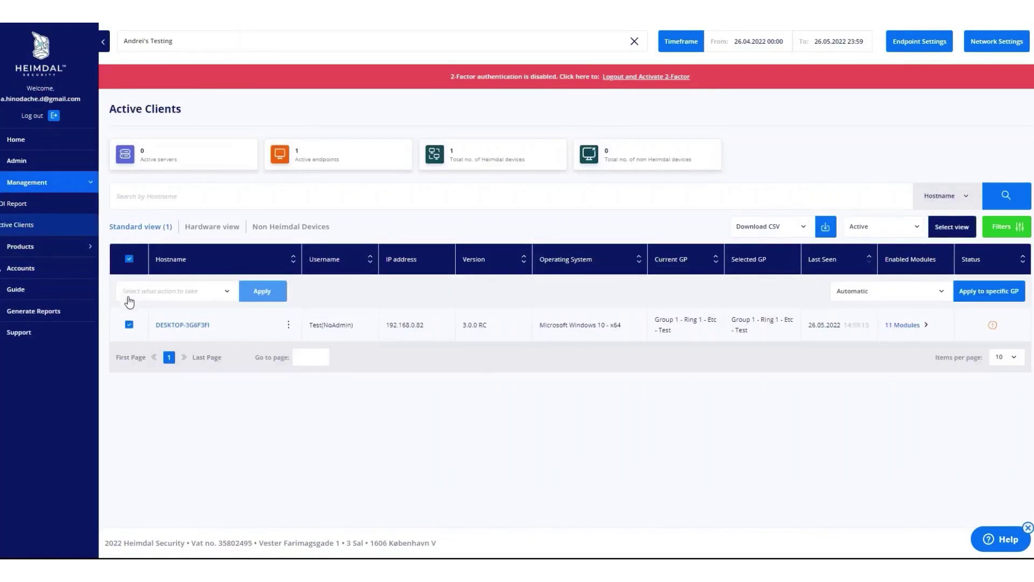
click(149, 293)
click(148, 294)
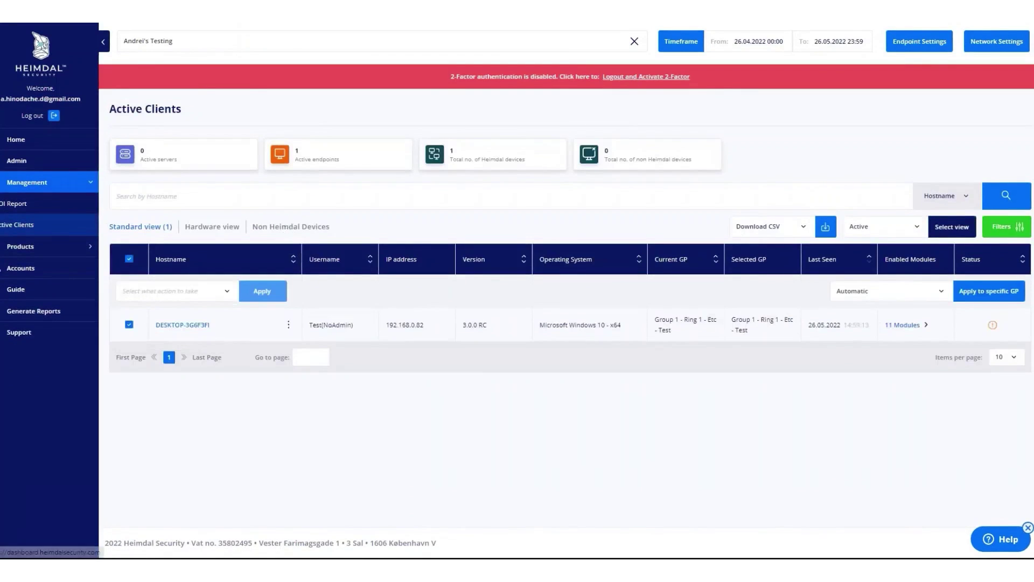
Step: Show the Non Heimdal Devices list (none found) and expand Products > Patch & Asset Management
click(248, 227)
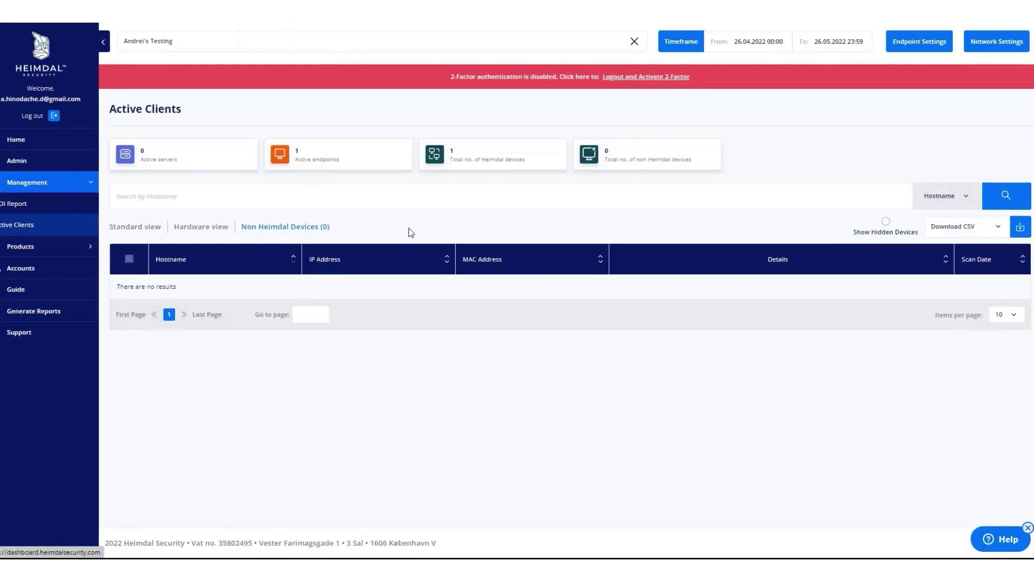
click(37, 247)
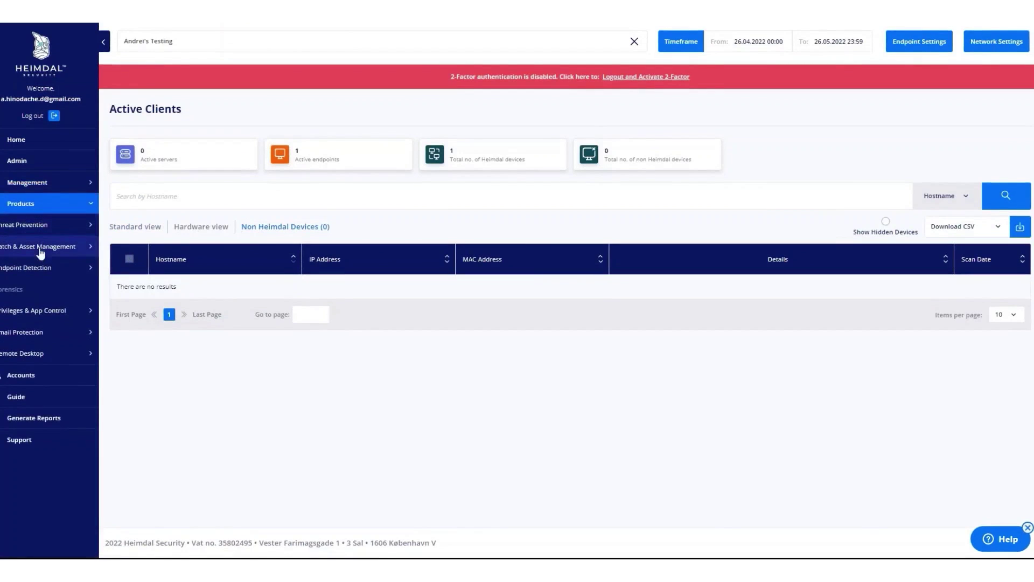
click(40, 249)
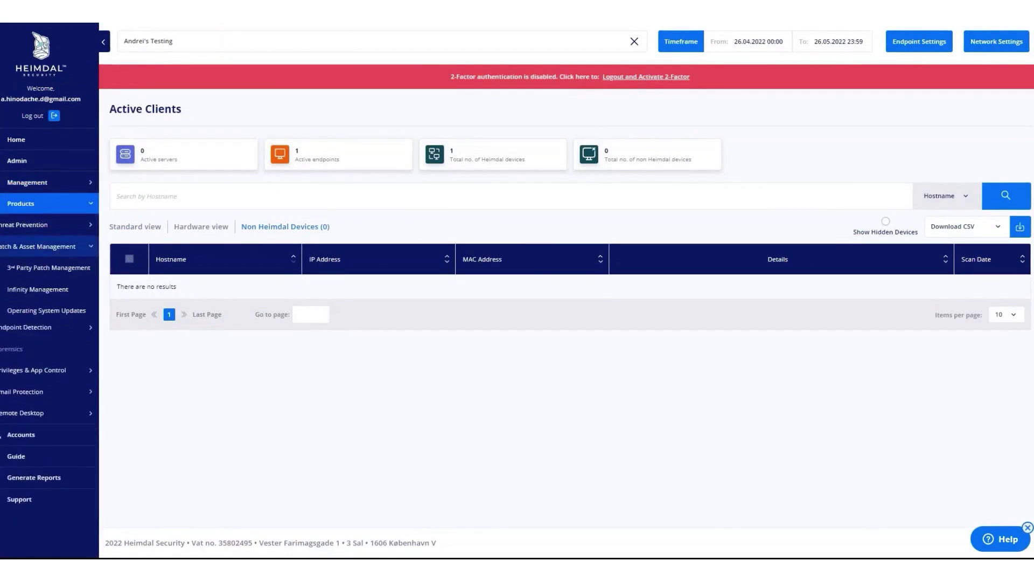
Step: Open 3rd Party Patch Management and list 100 applications per page
click(36, 272)
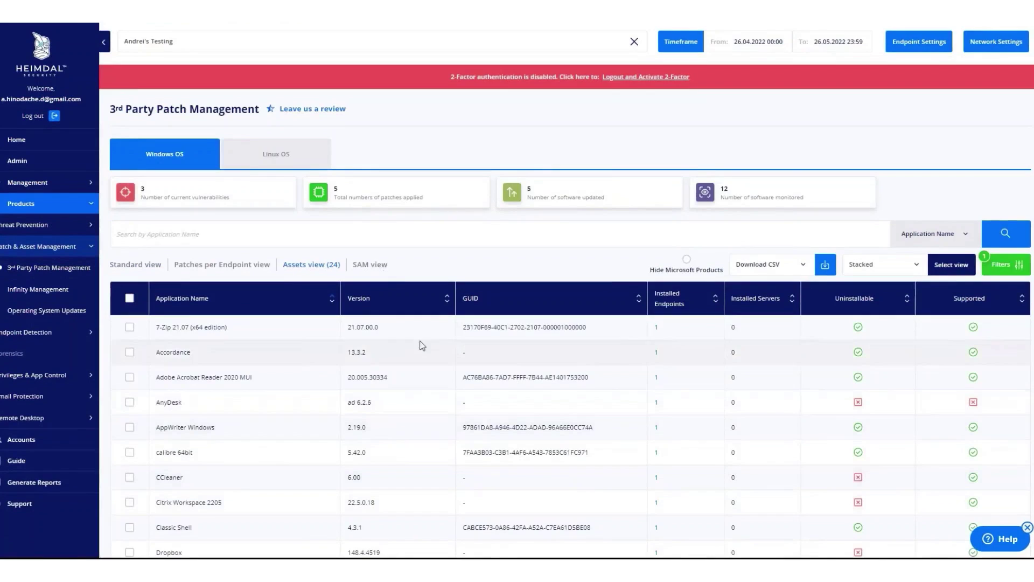
scroll(432, 257, down, 2)
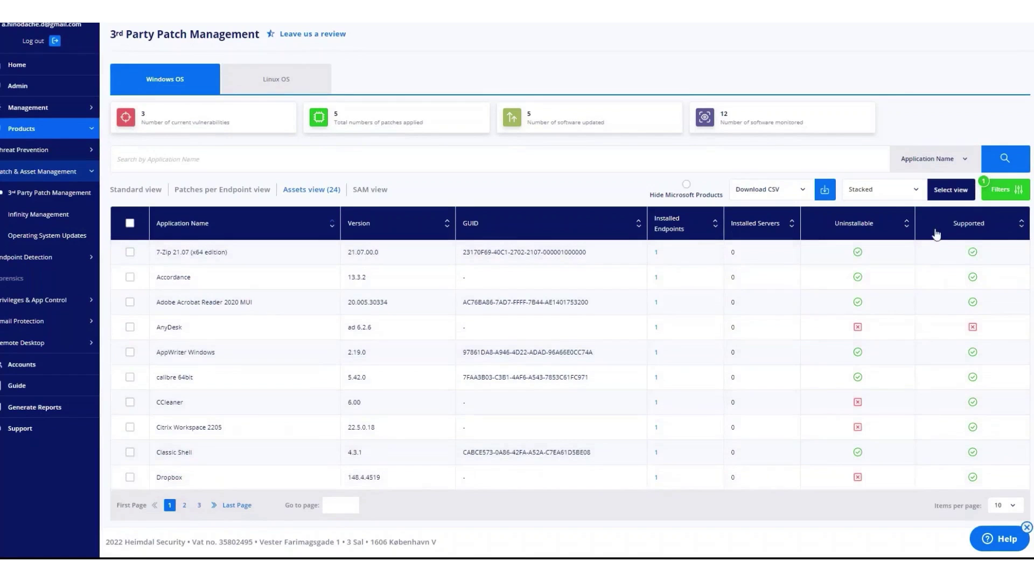
click(1012, 505)
click(1002, 446)
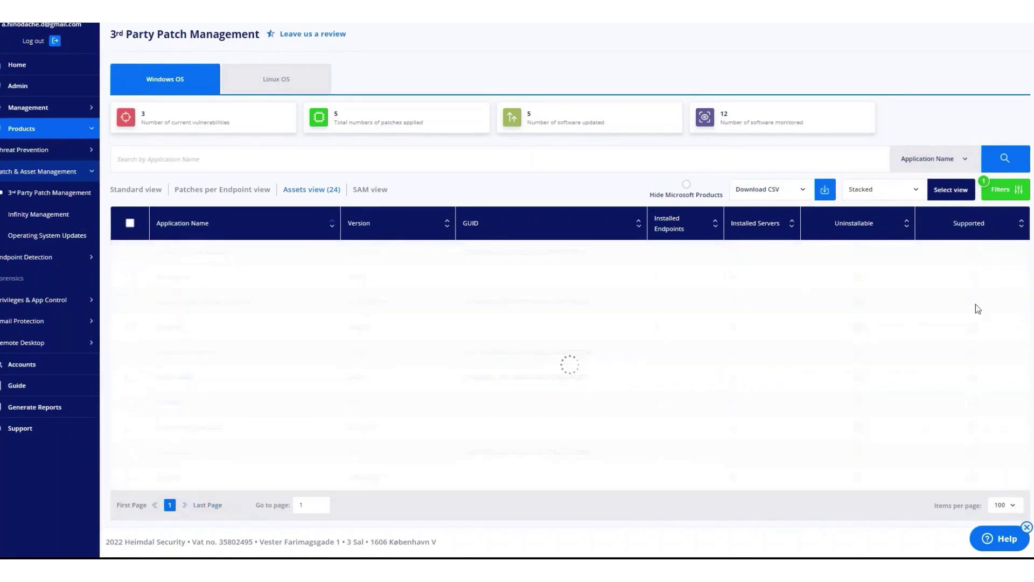
scroll(961, 325, down, 3)
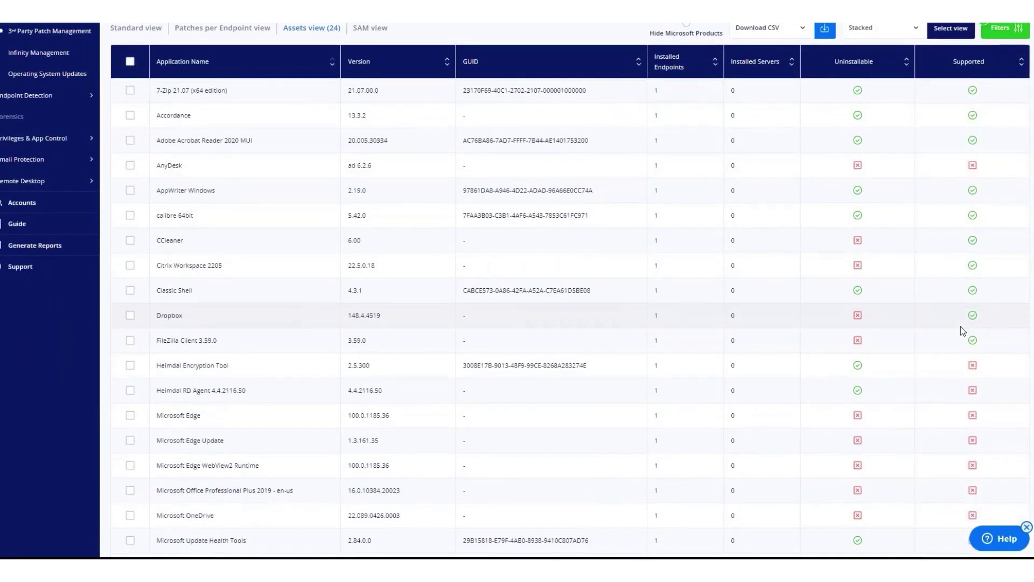
scroll(948, 247, up, 2)
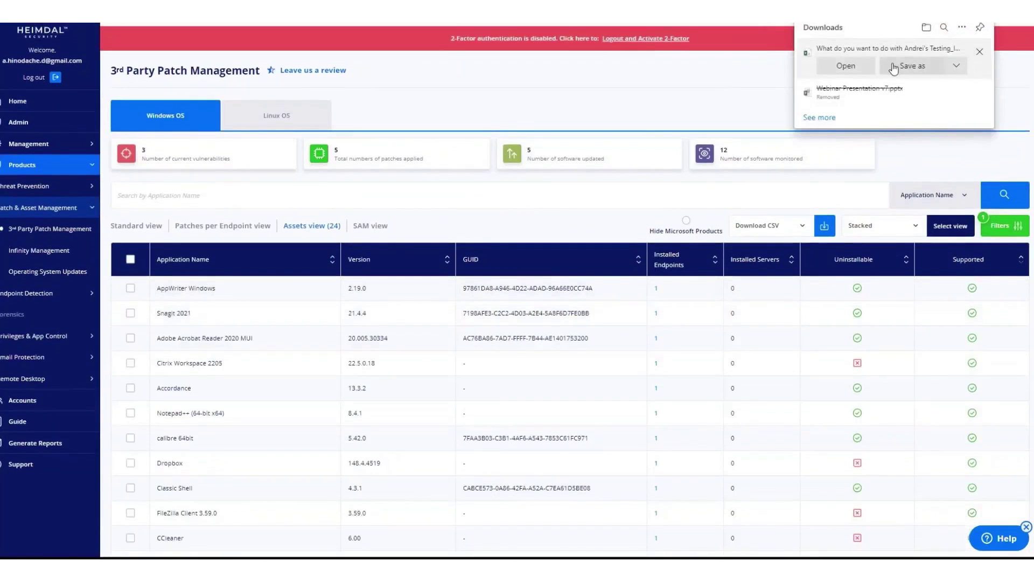
Step: Save the downloaded CSV export and select Snagit 2021 for a bulk action
click(894, 68)
scroll(493, 221, down, 2)
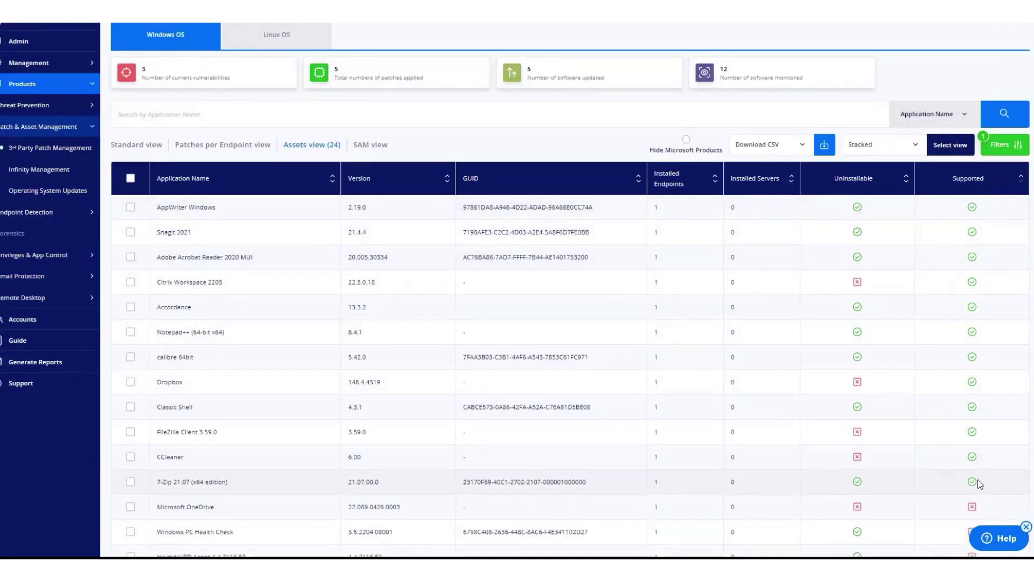
scroll(977, 479, down, 3)
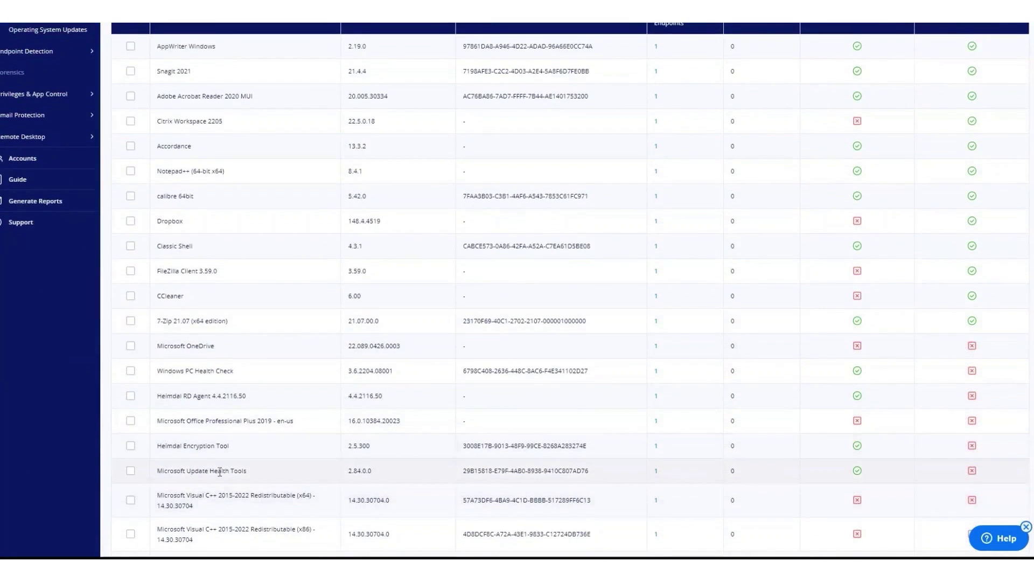
scroll(220, 471, down, 3)
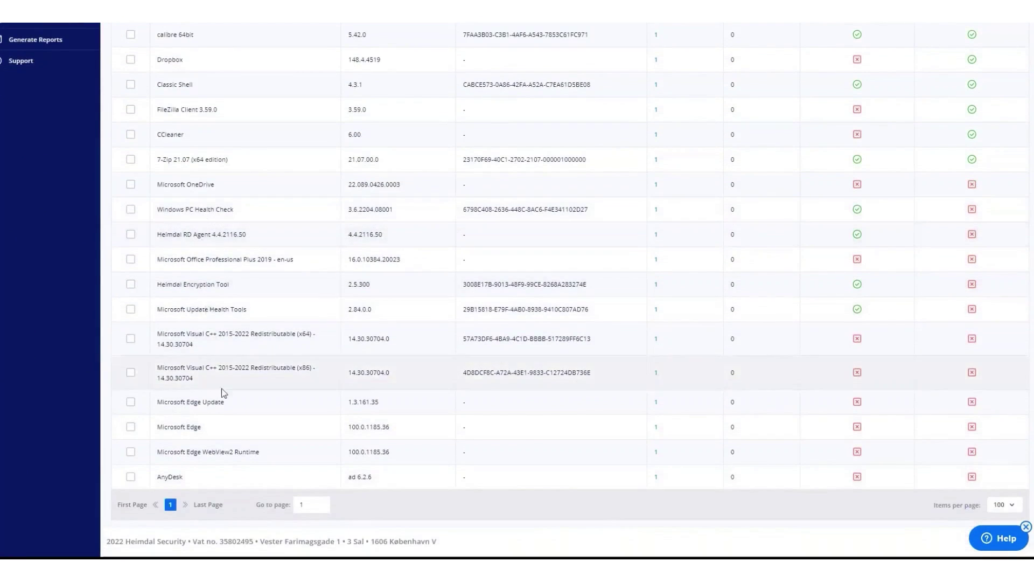
scroll(210, 280, up, 5)
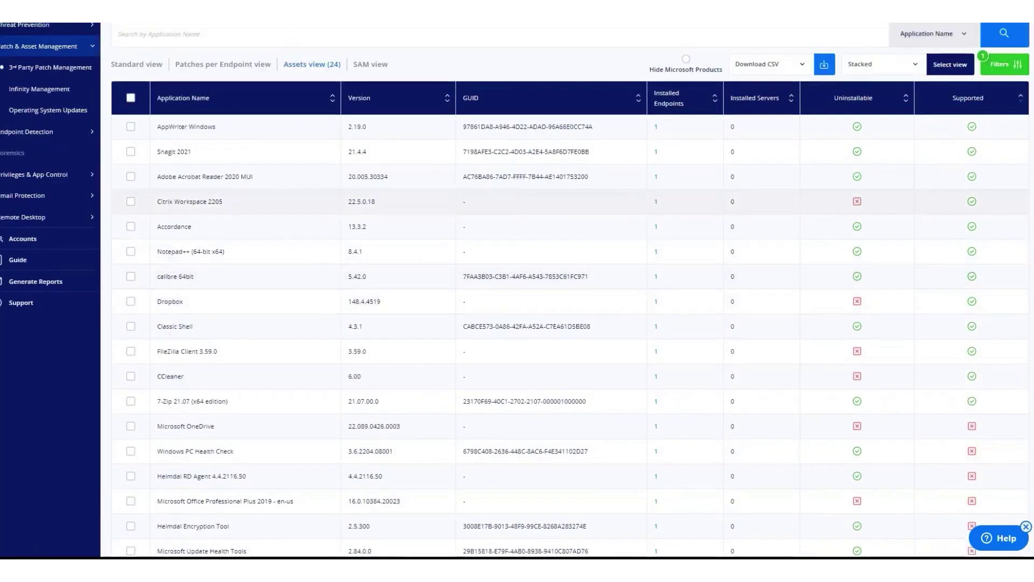
click(131, 151)
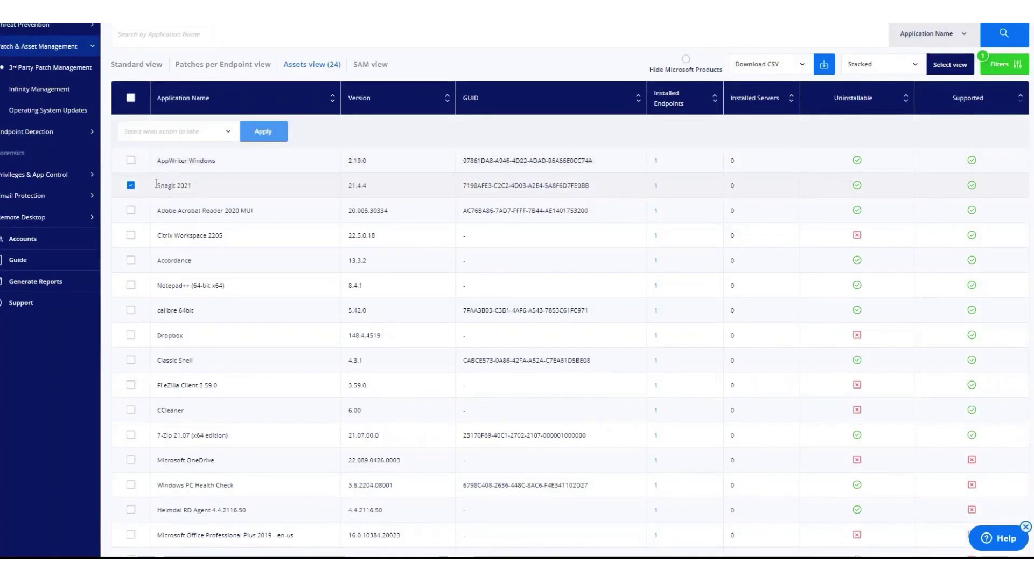
Step: Uninstall Snagit 2021 via the Group 1 - Ring 1 - Etc - Test custom policy and confirm
click(183, 130)
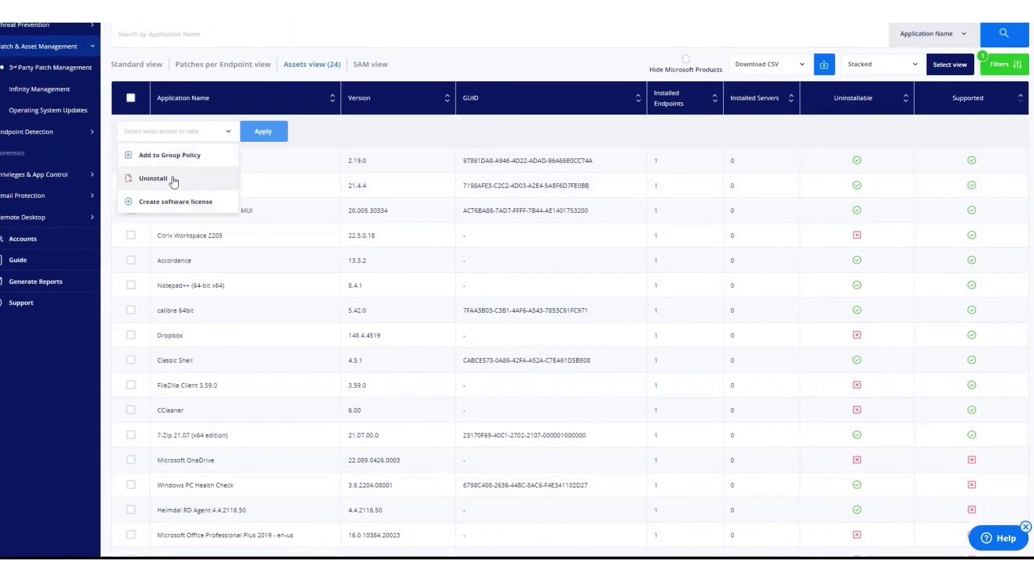
click(174, 182)
click(263, 131)
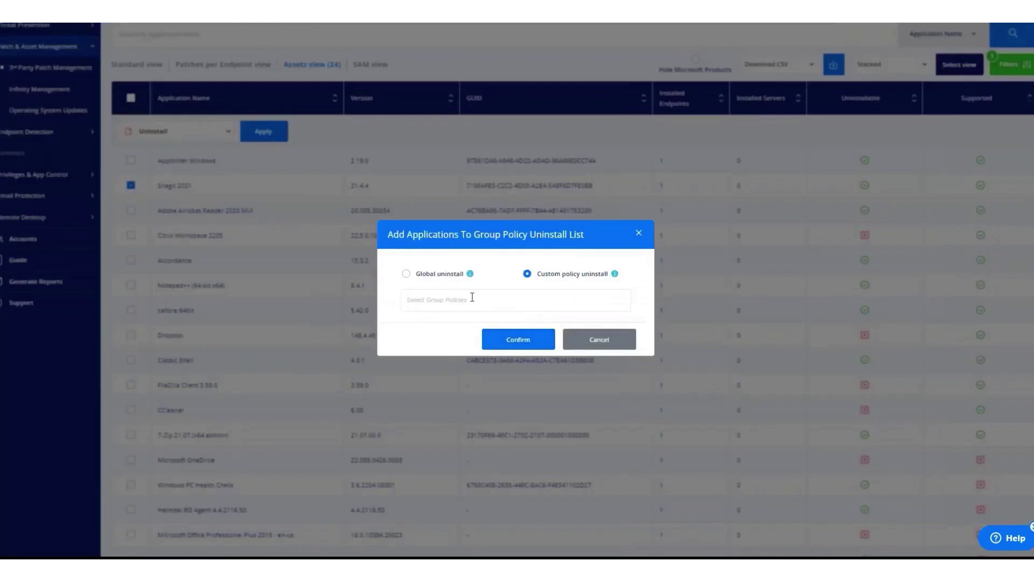
click(472, 297)
click(416, 420)
click(637, 307)
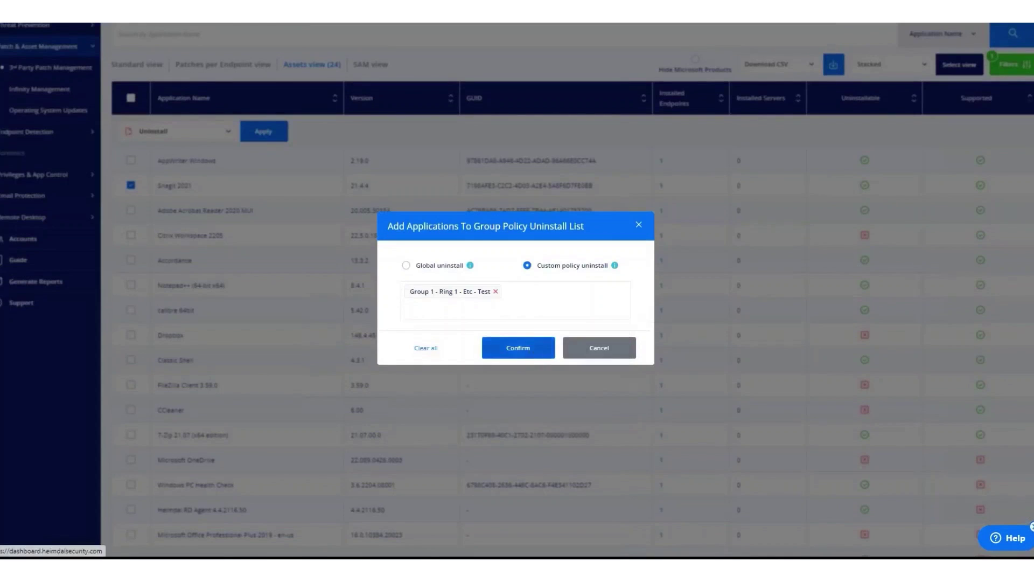
click(518, 348)
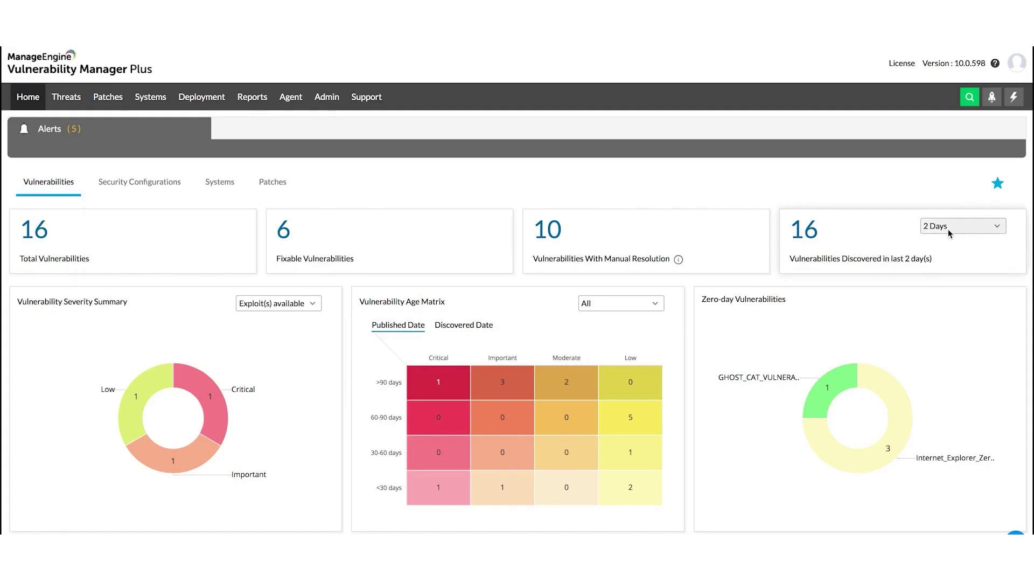
Step: Limit the dashboard counts to vulnerabilities discovered in the last 1 day that are exploitable
click(962, 225)
click(942, 242)
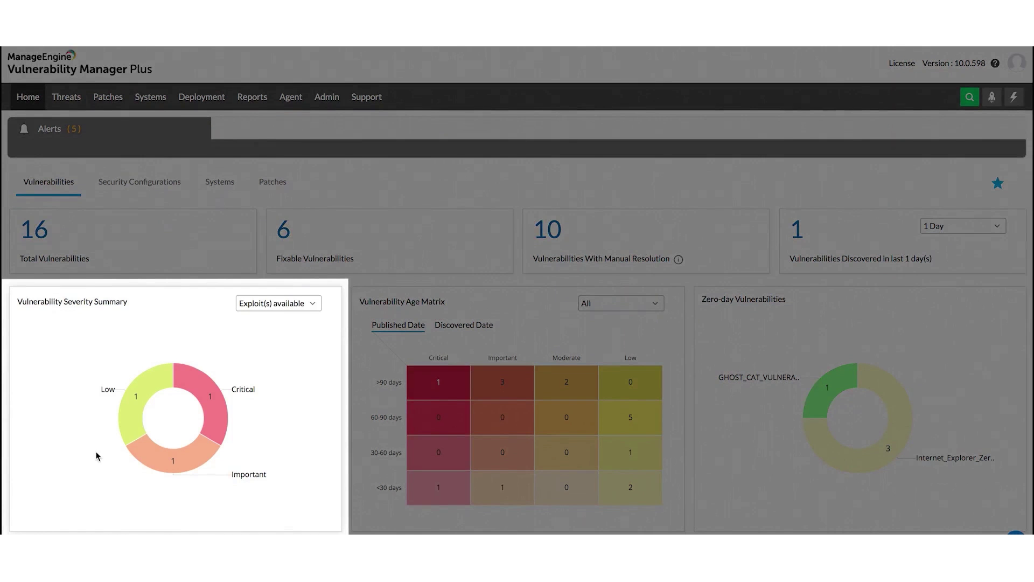
click(301, 303)
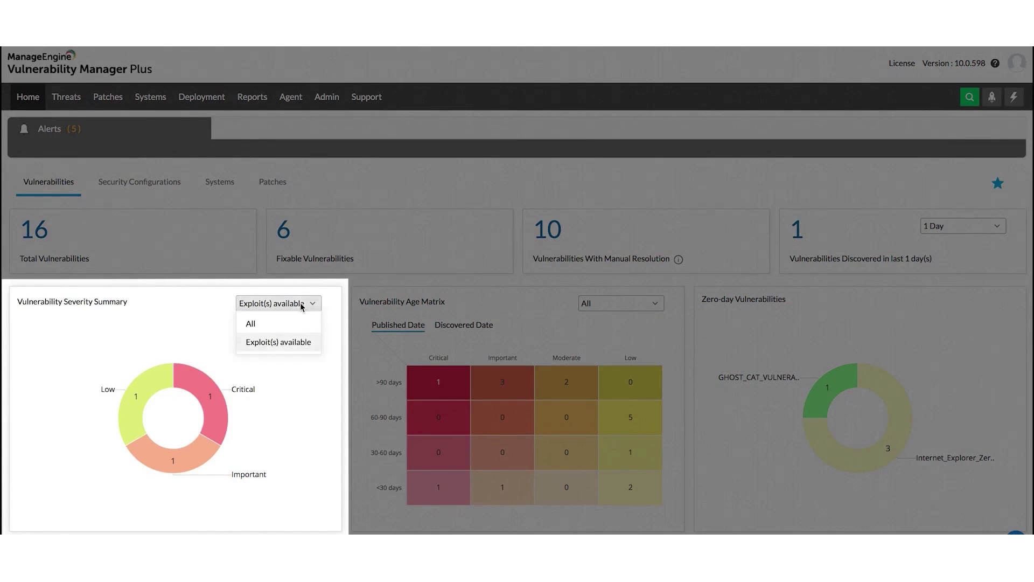
click(276, 341)
Step: List critical vulnerabilities with exploits, then back on Home show vulnerability ages by published date
mouse_move(210, 403)
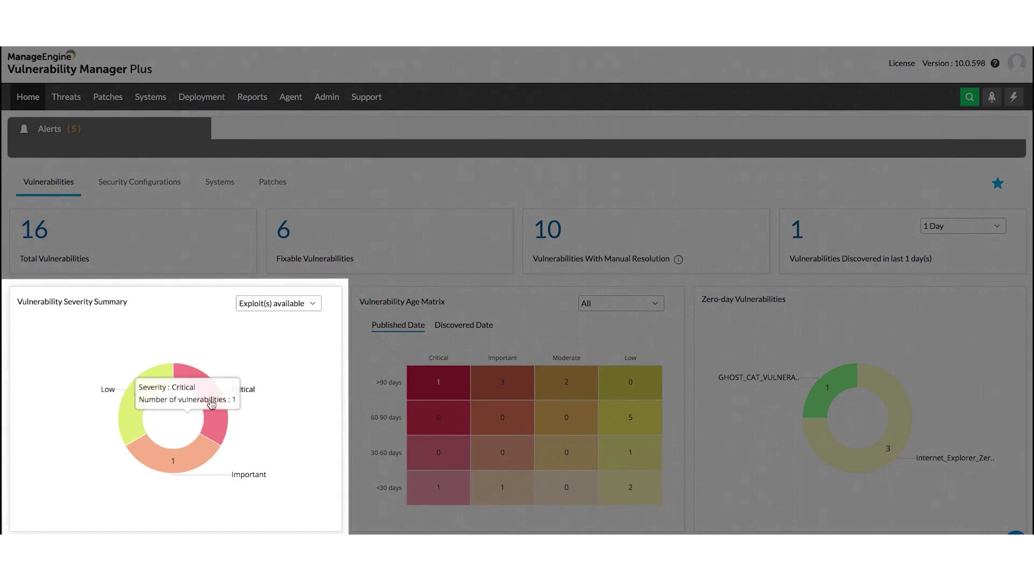
click(211, 403)
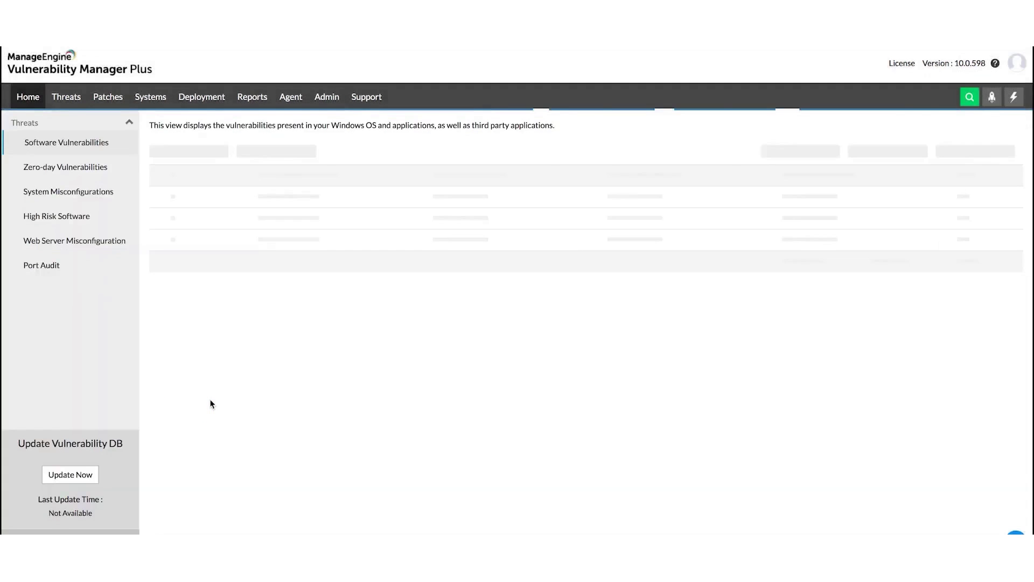
key(alt+Left)
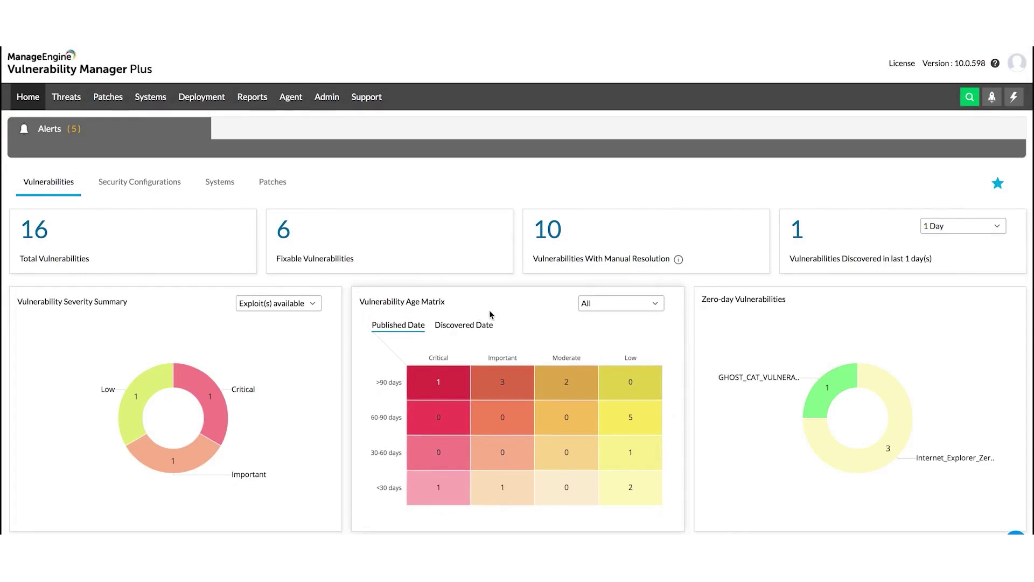
click(455, 329)
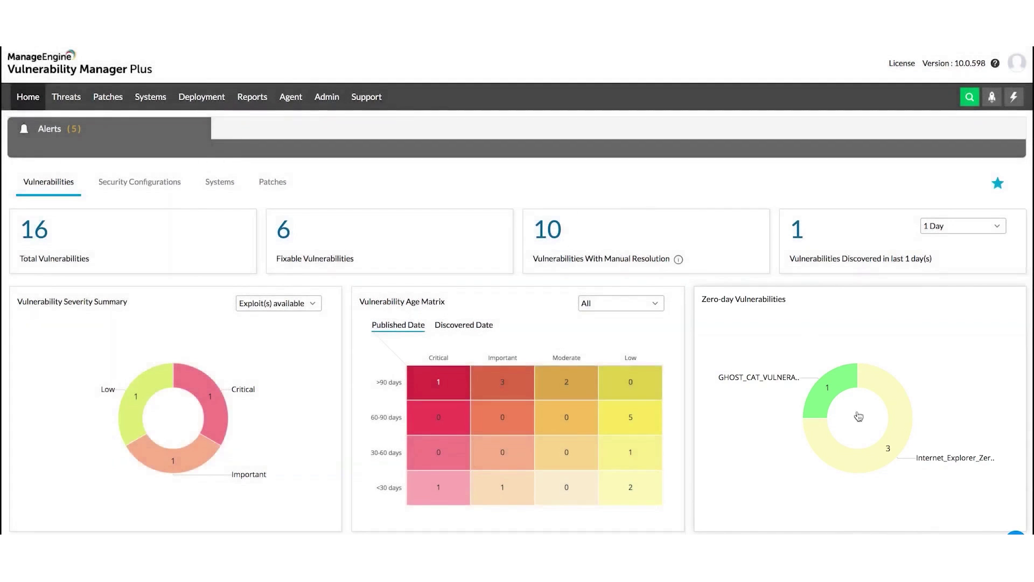
Step: Start fixing the Internet Explorer zero-day, cancel the alert unconfirmed, and return Home
click(881, 455)
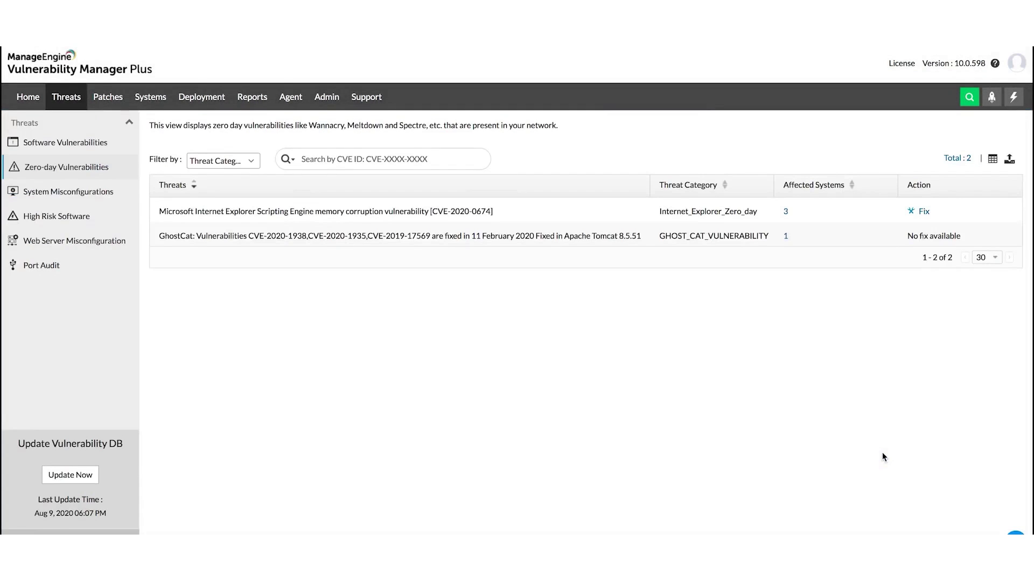
click(923, 212)
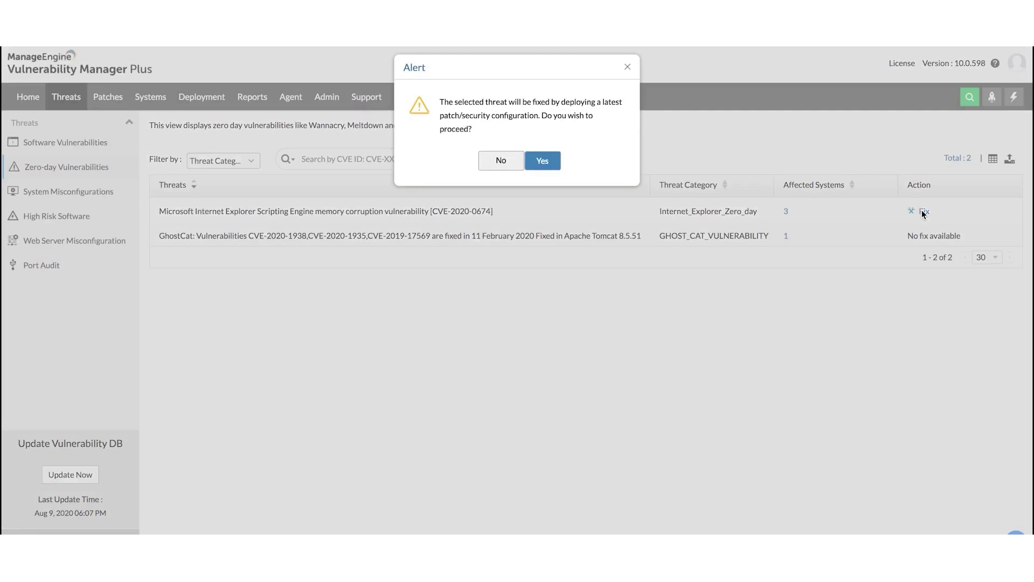
click(627, 67)
click(28, 97)
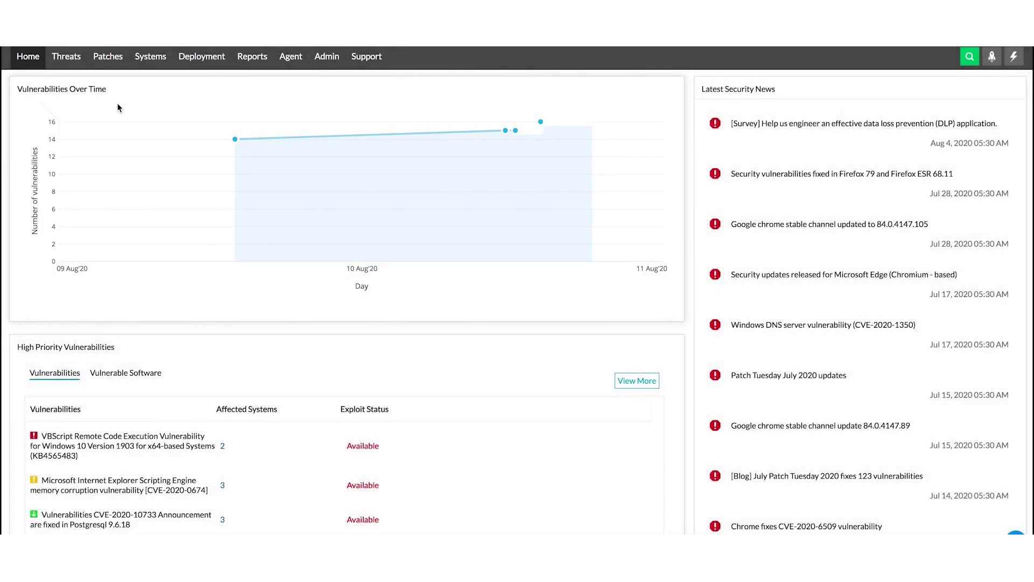
Step: Open Threats > Software Vulnerabilities from the High Priority Vulnerabilities panel, showing all 16
scroll(114, 326, down, 1)
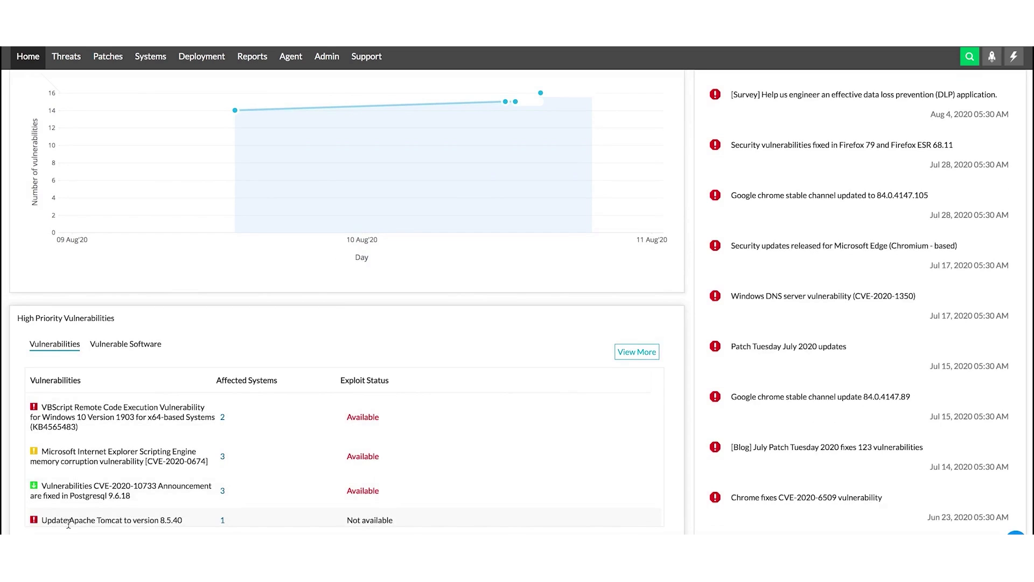
click(118, 347)
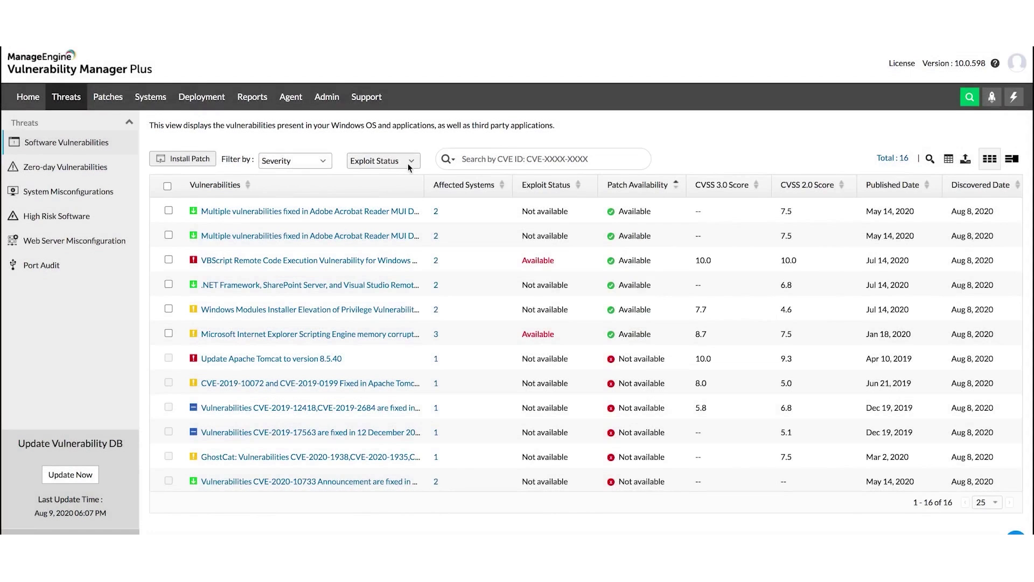
Step: Review the Adobe Acrobat Reader vulnerability details, then switch the search field to CVE Type
click(287, 211)
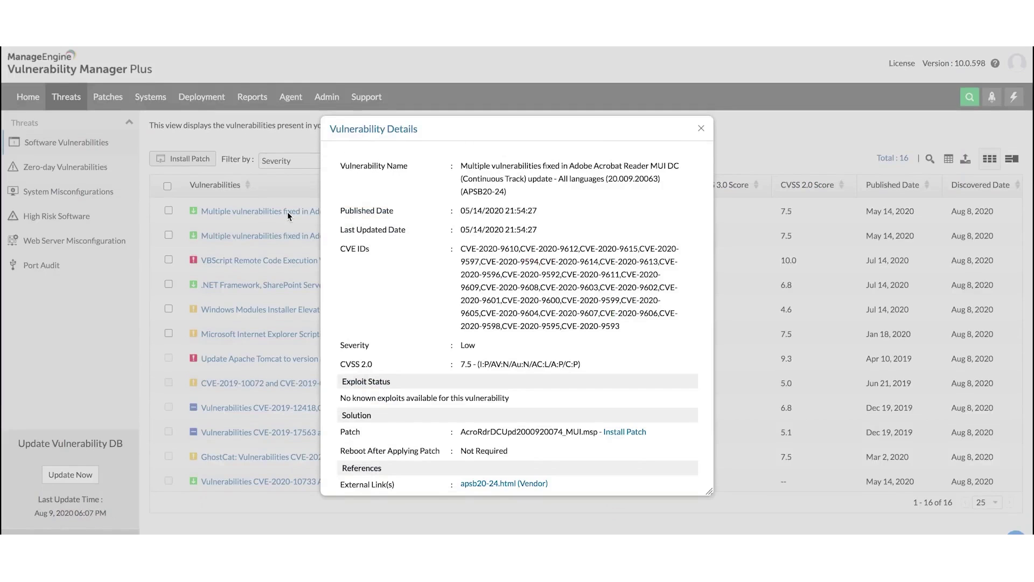
key(Escape)
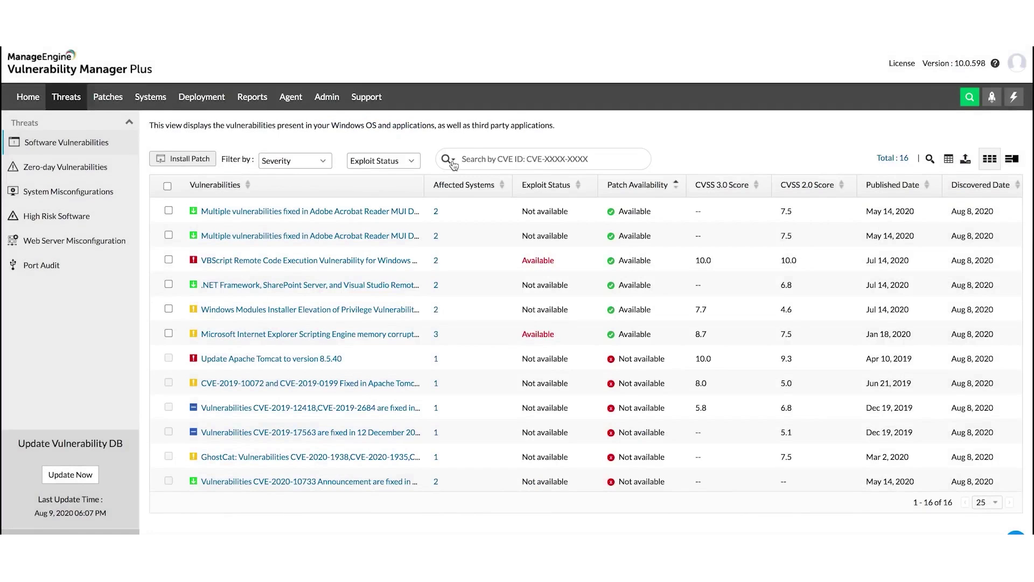
click(452, 161)
click(467, 200)
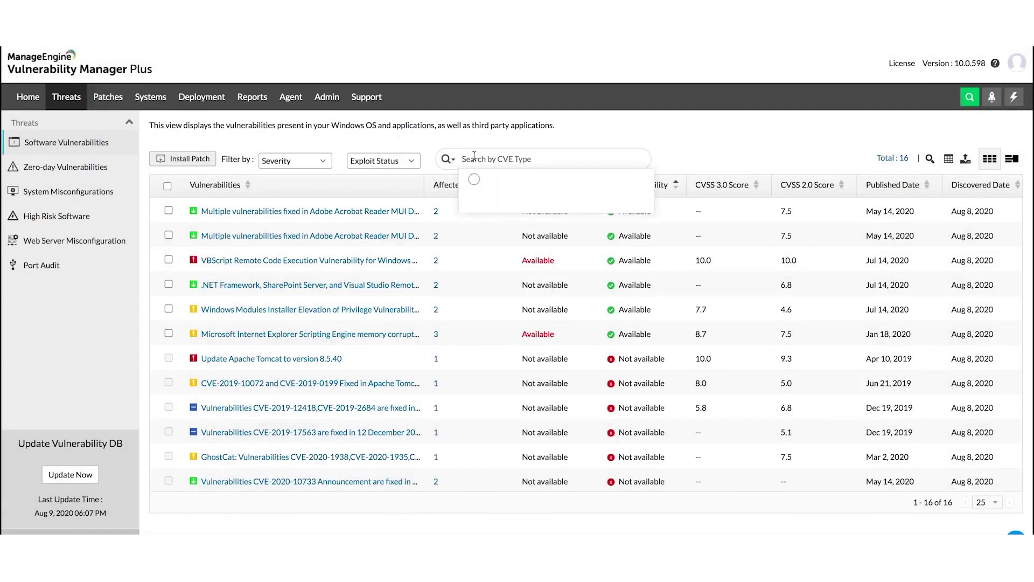
click(478, 302)
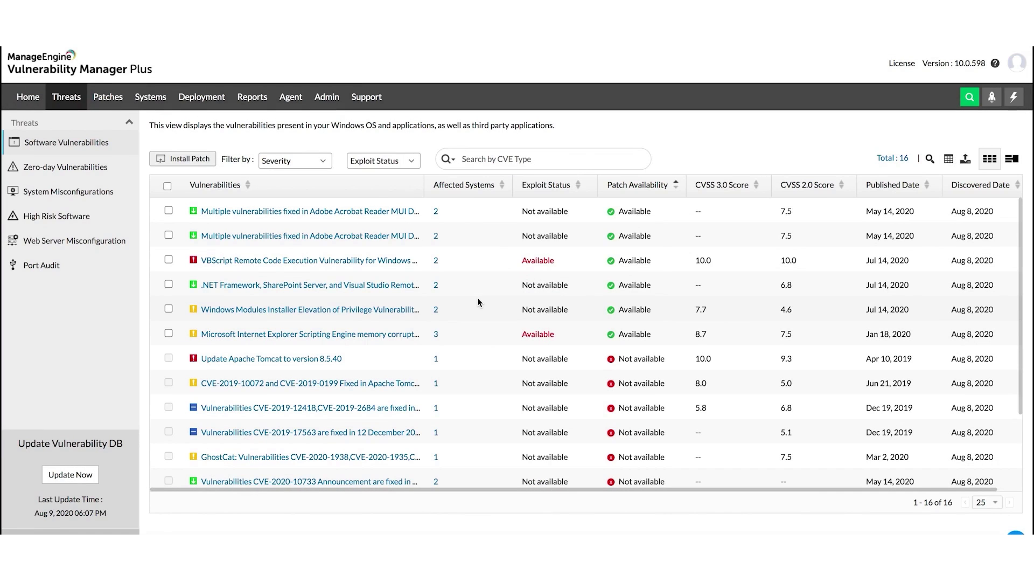
Step: Select the six patchable vulnerabilities and confirm installing their latest patches
click(169, 210)
click(168, 236)
click(168, 260)
click(168, 284)
click(168, 309)
click(168, 334)
click(182, 159)
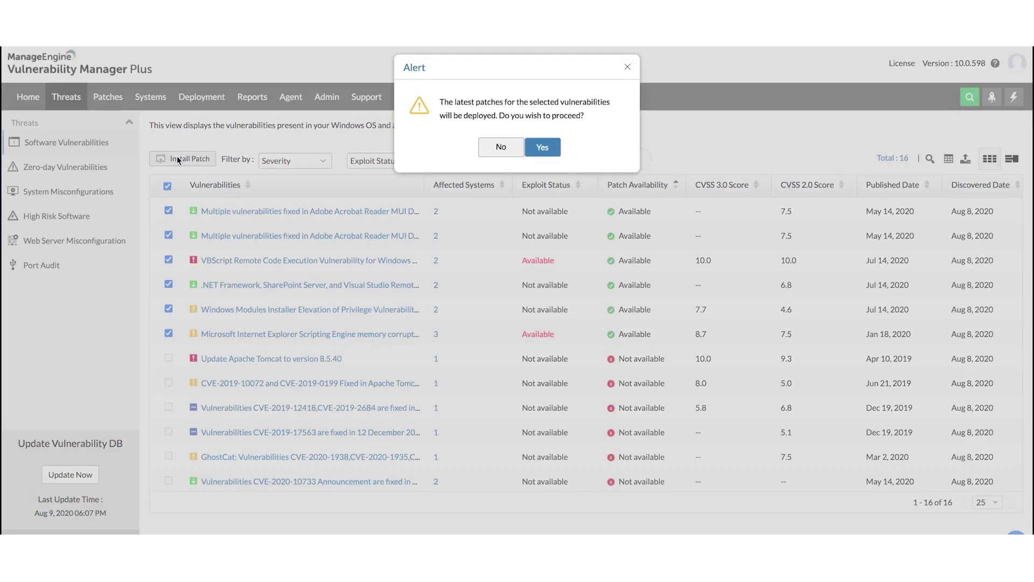
click(543, 147)
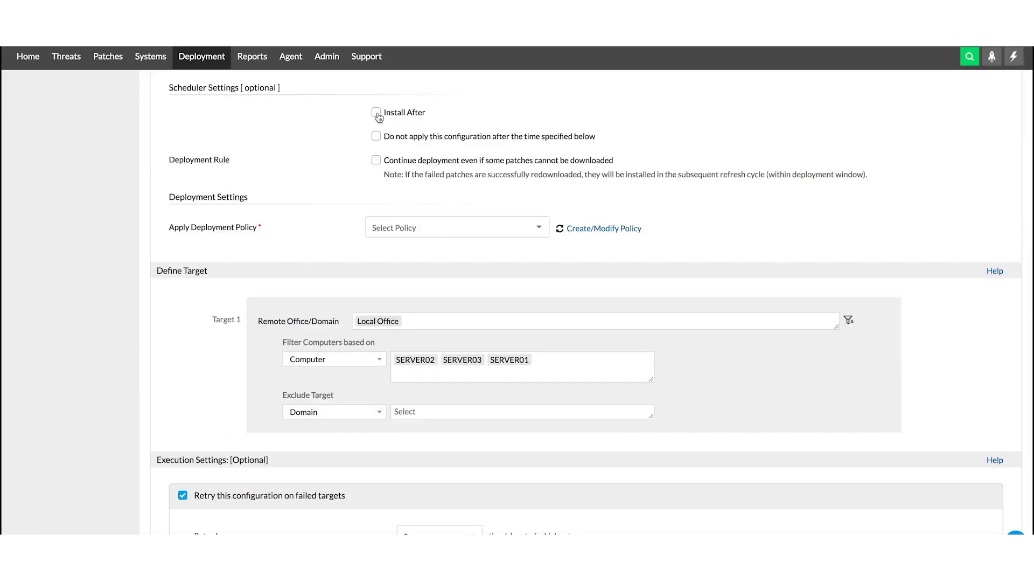
Step: Enable Install After and Do not apply after scheduling for MyConfiguration7, leaving the policy unchanged
click(376, 113)
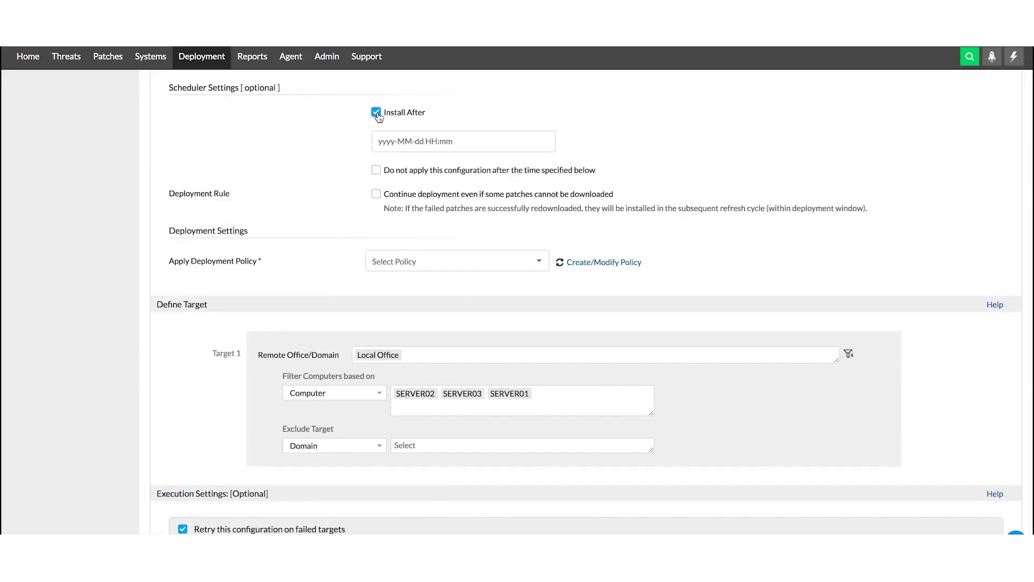
click(376, 171)
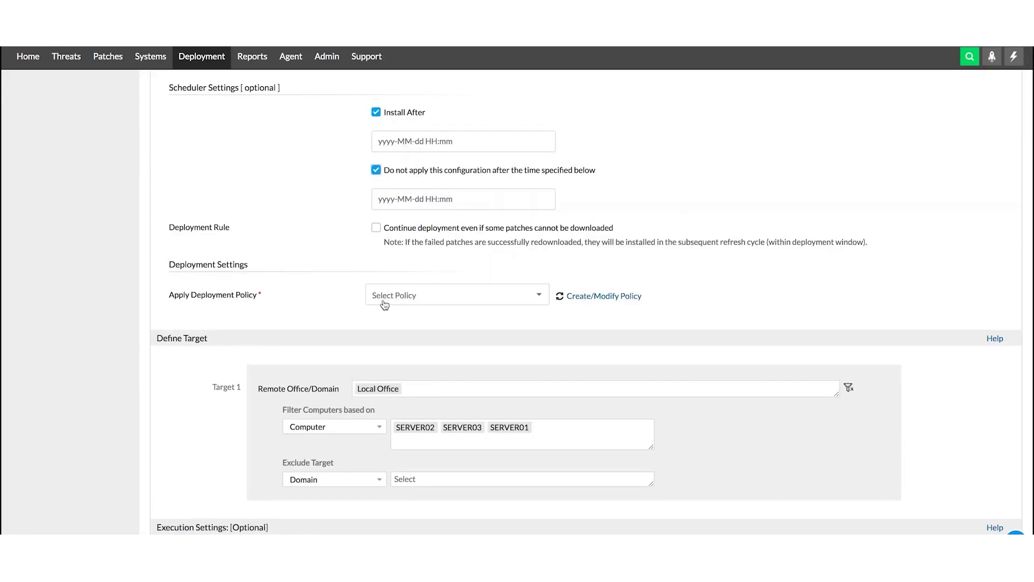
click(419, 301)
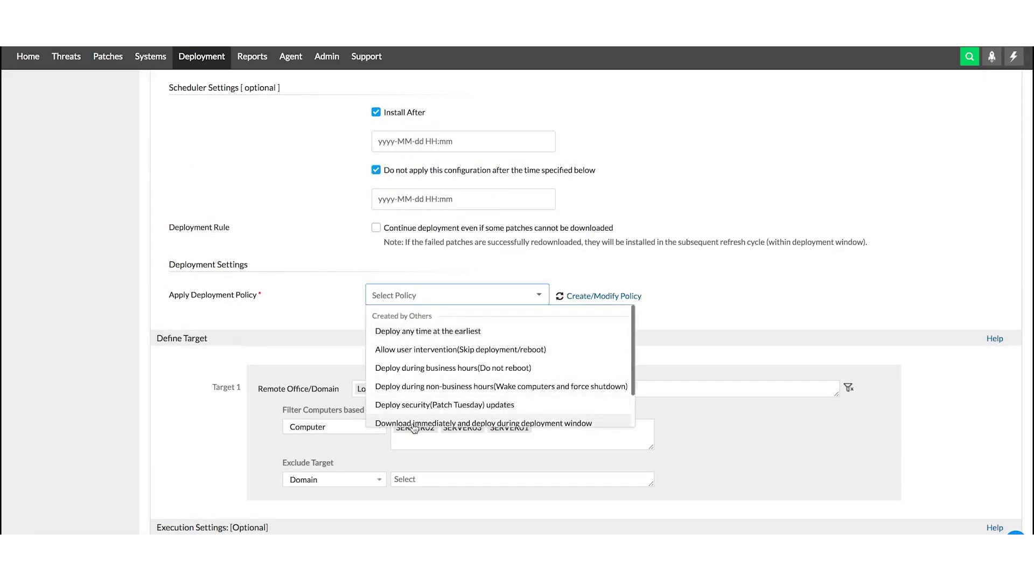
scroll(418, 422, down, 2)
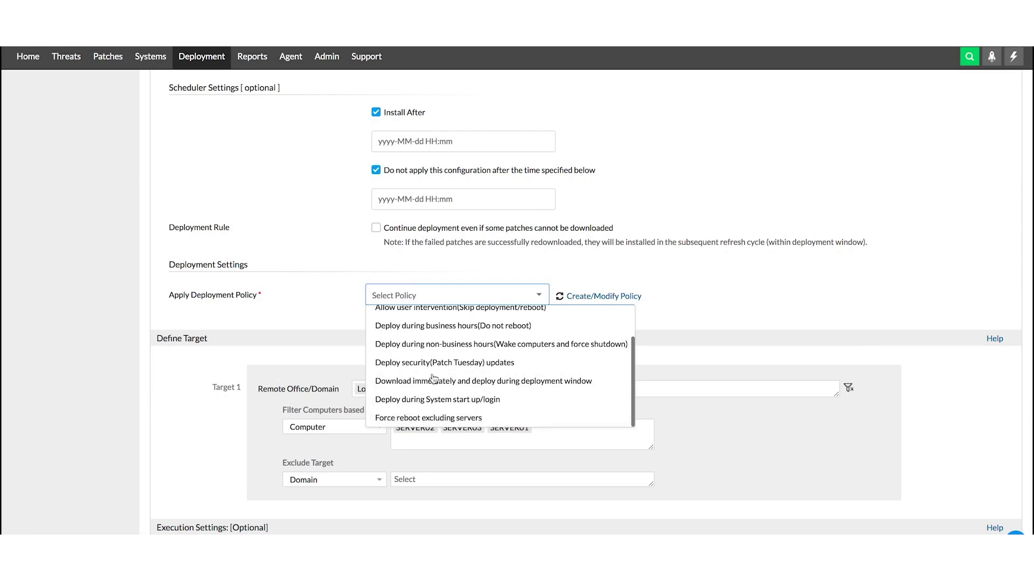
click(361, 404)
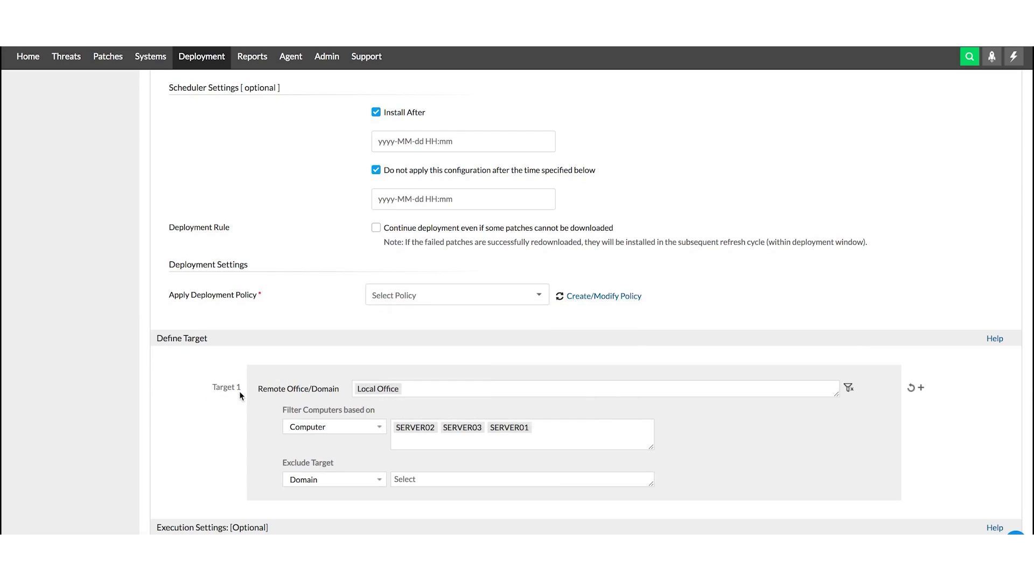
Step: Turn on email notification and deploy the patch configuration
scroll(241, 395, down, 5)
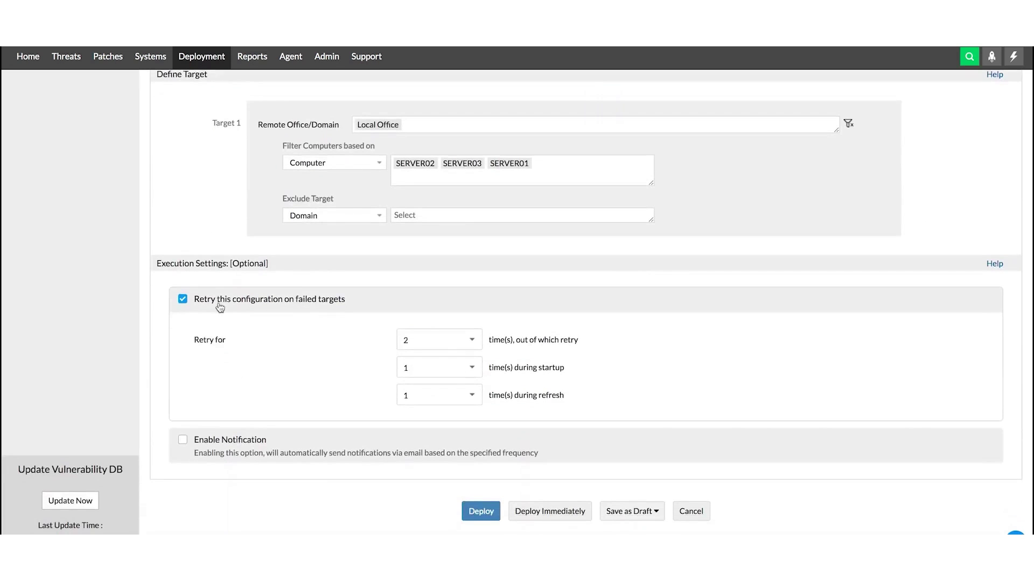
click(270, 440)
scroll(278, 425, down, 3)
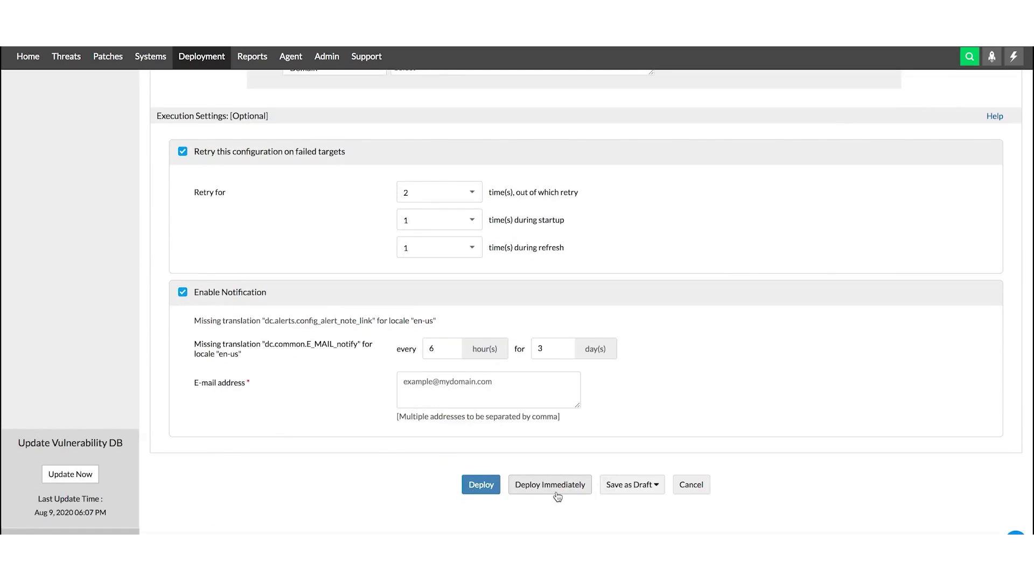
click(474, 486)
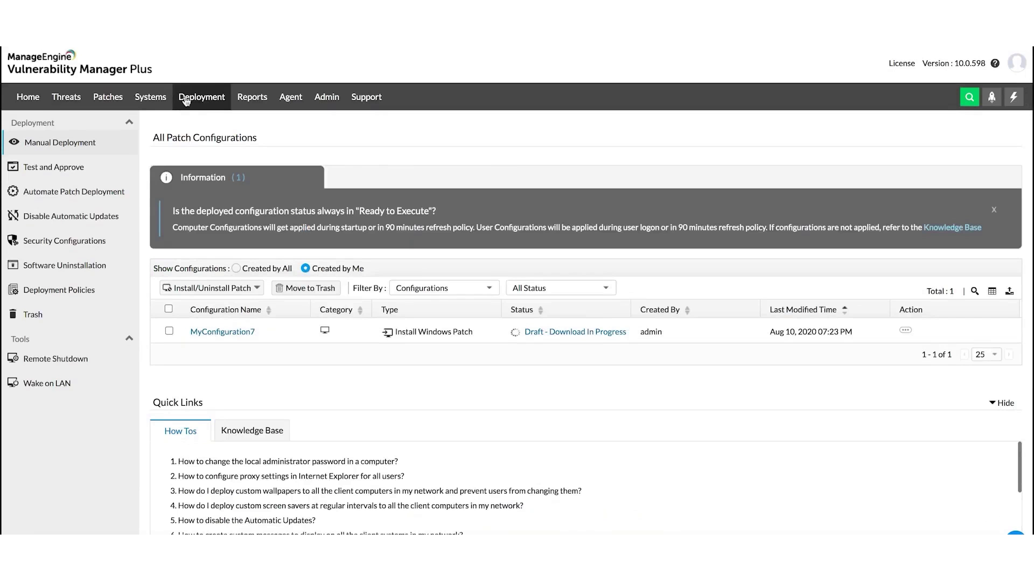
Step: Open the MyConfiguration7 entry in All Patch Configurations
click(219, 335)
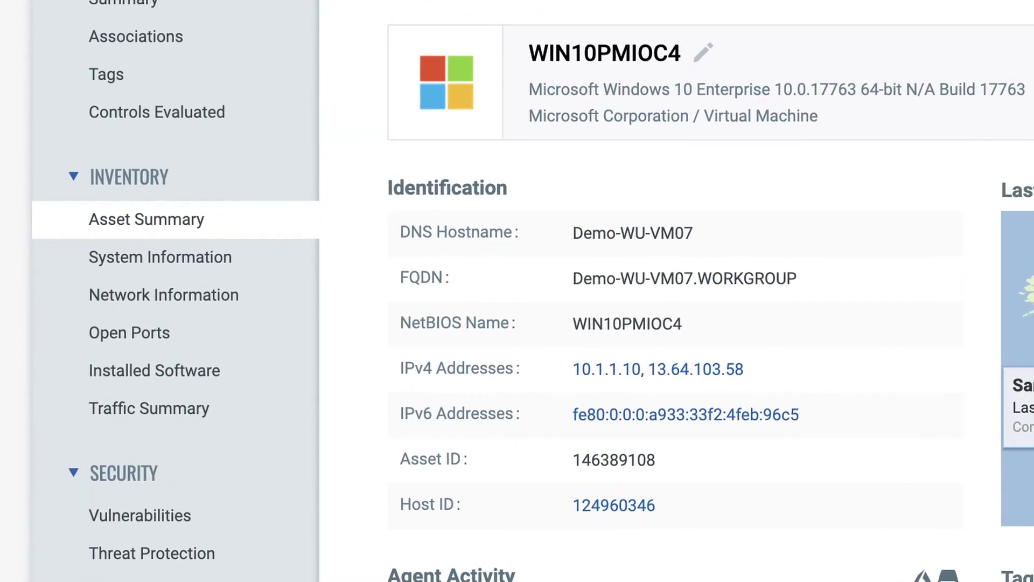
Step: Show WIN10PMIOC4's Inventory > System Information with Windows 10 Enterprise 1809 end-of-life May 11 2021
click(188, 258)
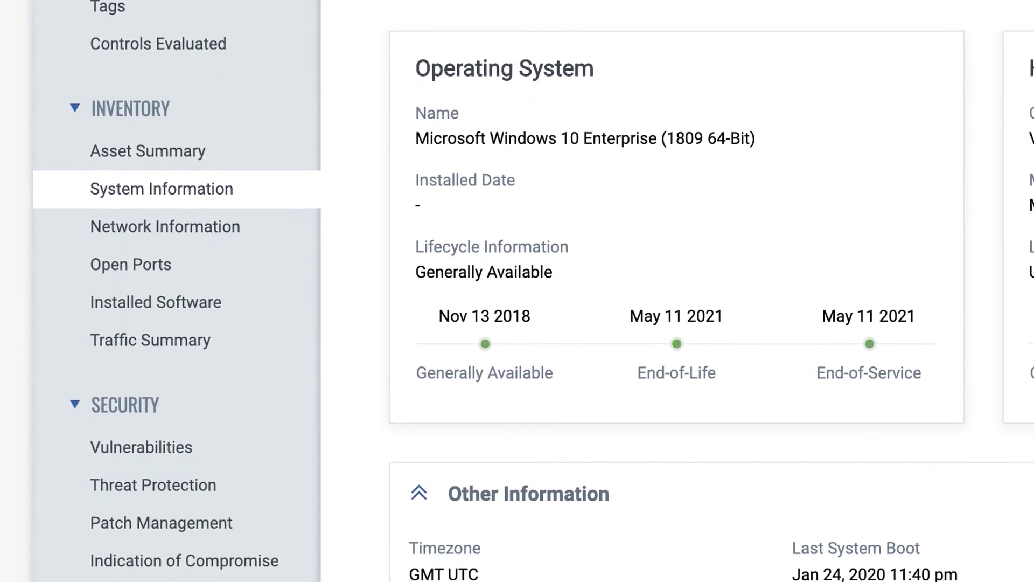
Step: Move from installed software to the Patches (5) list showing VirtualBox 6.1.0 and iTunes 12.10.3.1
click(188, 264)
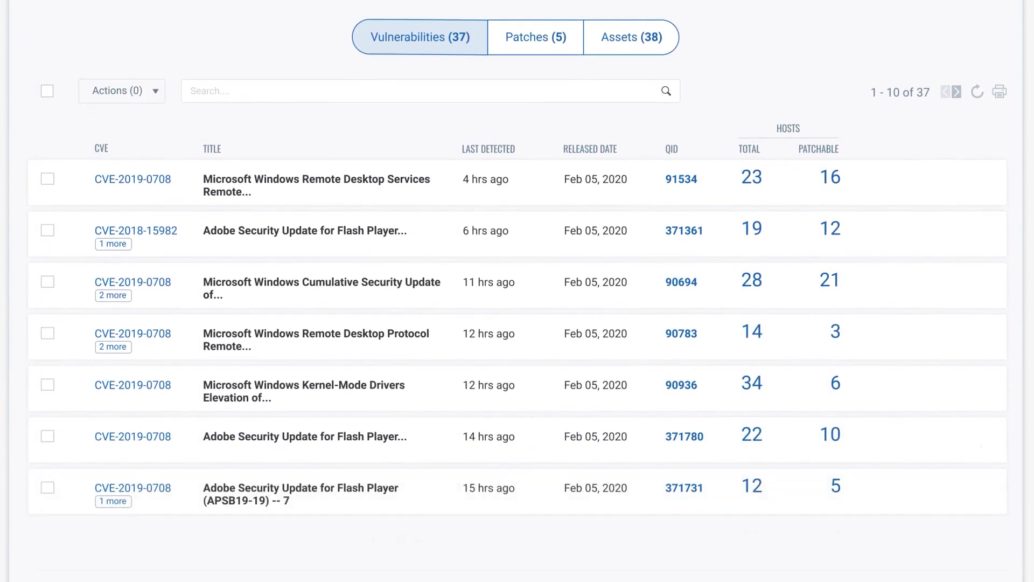
click(534, 44)
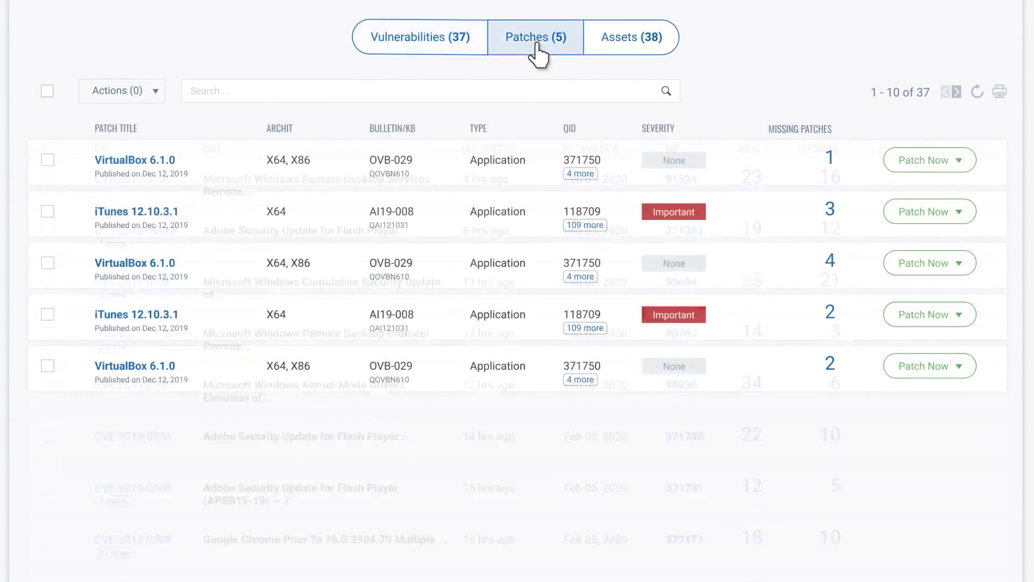